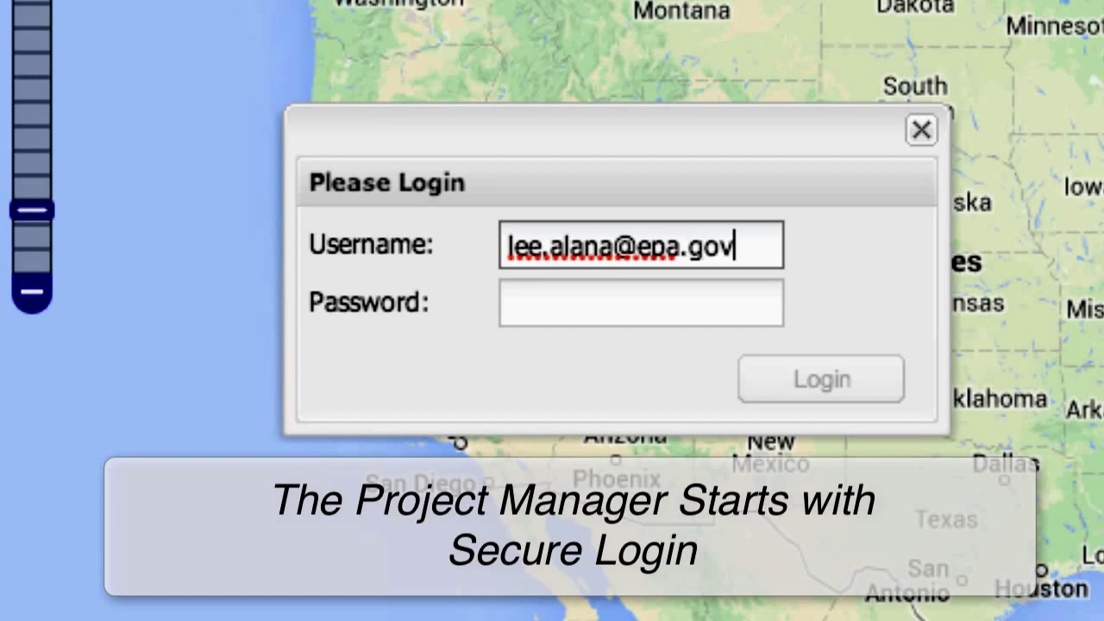
- Log in to Cleanup Deck 2.0 with the account password
{"action": "left_click", "coordinate": [641, 303]}
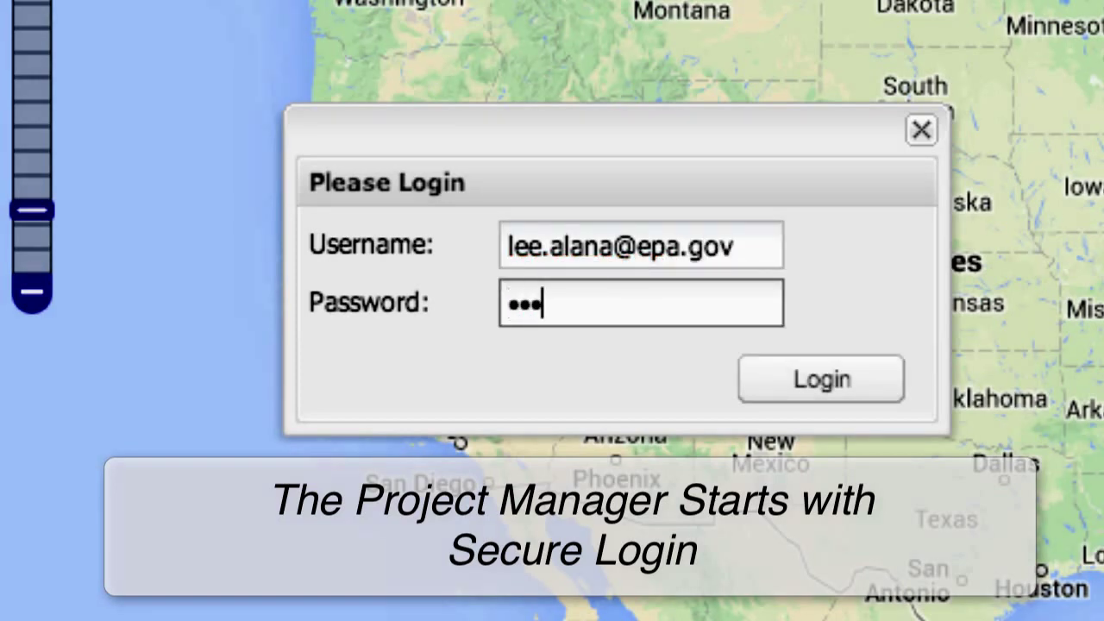
{"action": "type", "text": "•"}
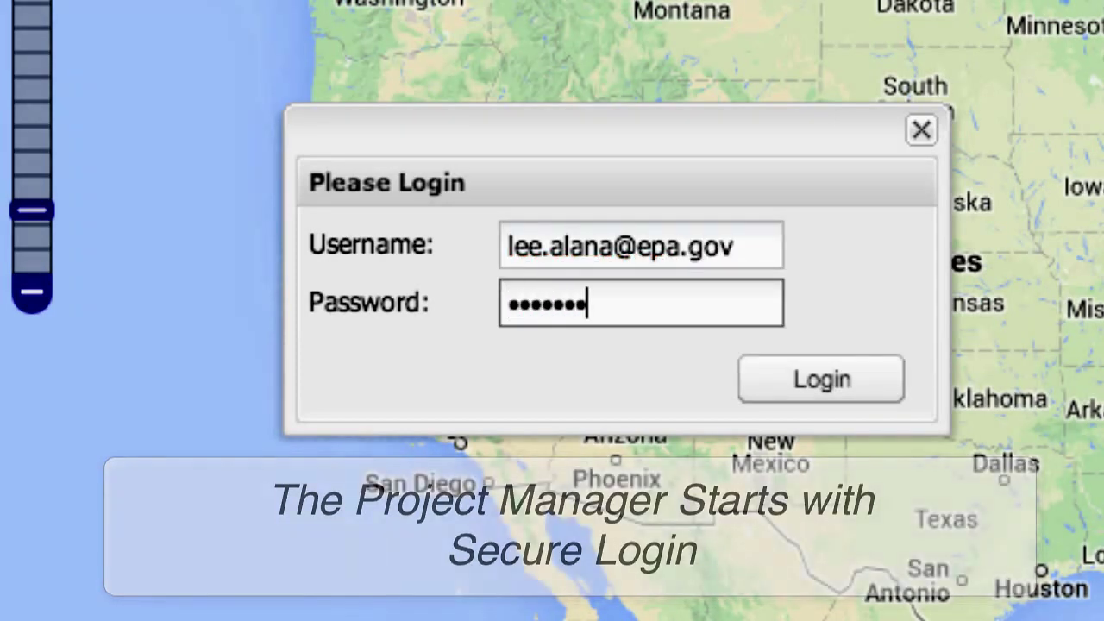
{"action": "left_click", "coordinate": [764, 392]}
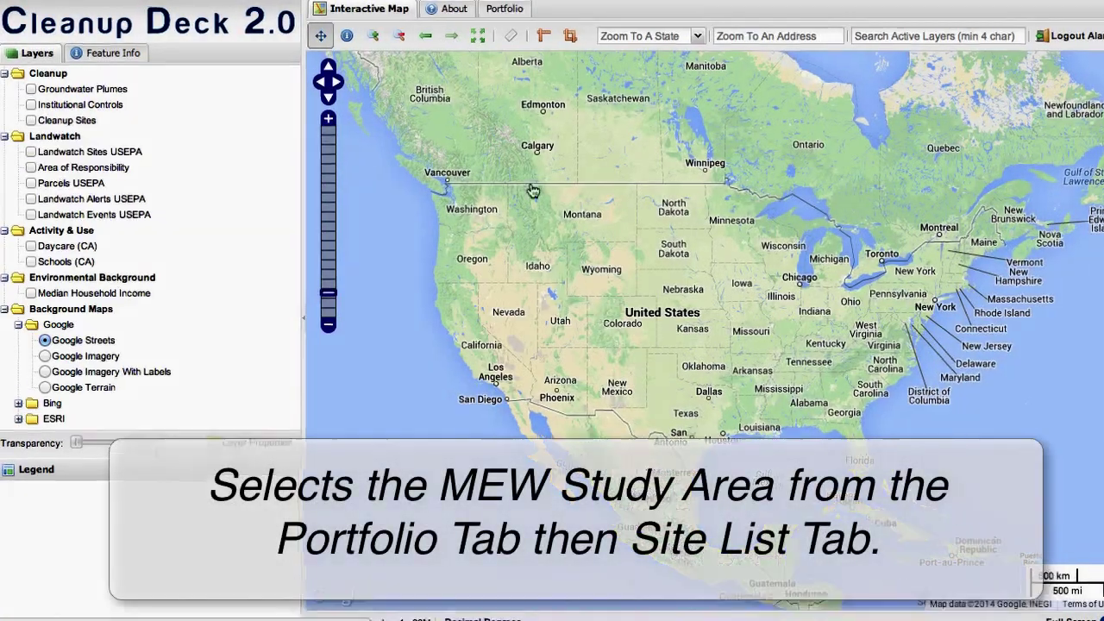
- Map the Middlefield-Ellis-Whisman Study Area (site 4096) from the portfolio Site List
{"action": "left_click", "coordinate": [503, 13]}
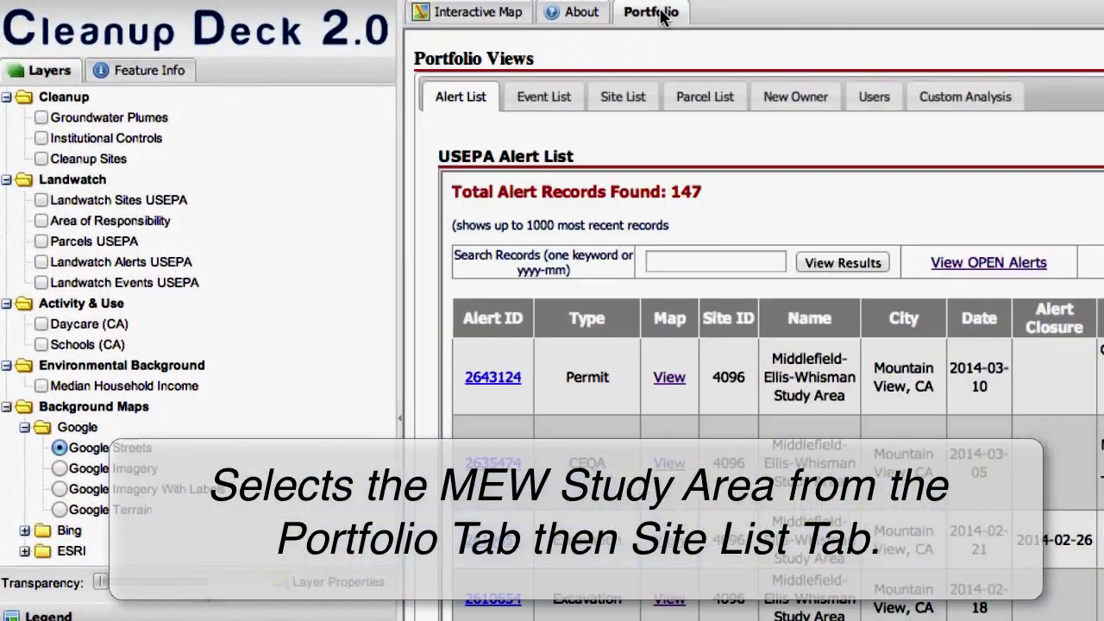
{"action": "left_click", "coordinate": [622, 95]}
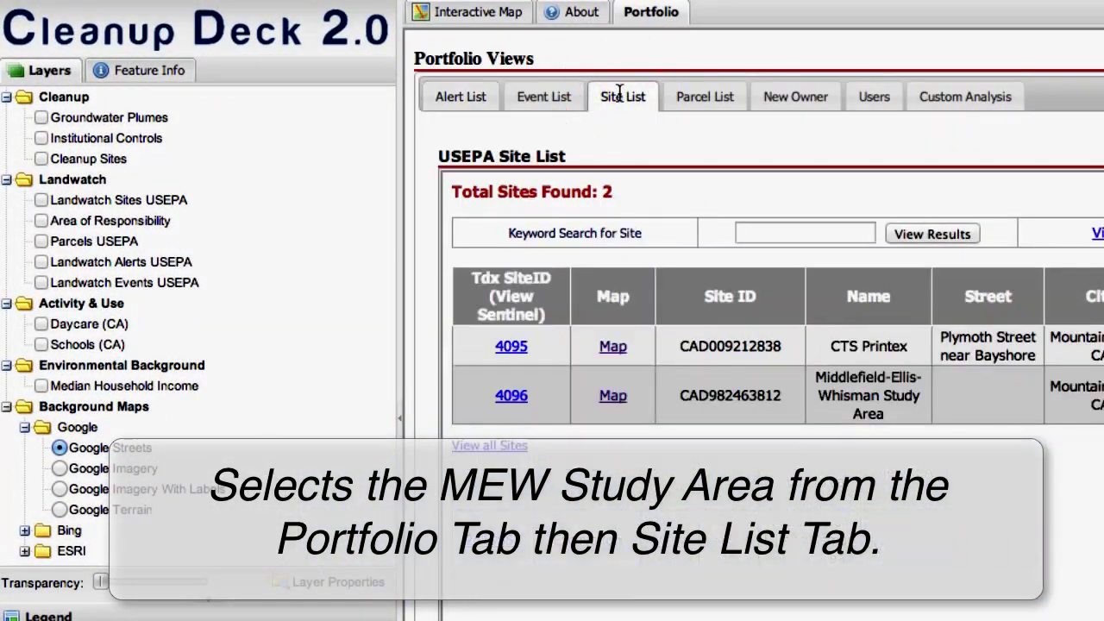
{"action": "left_click", "coordinate": [611, 395]}
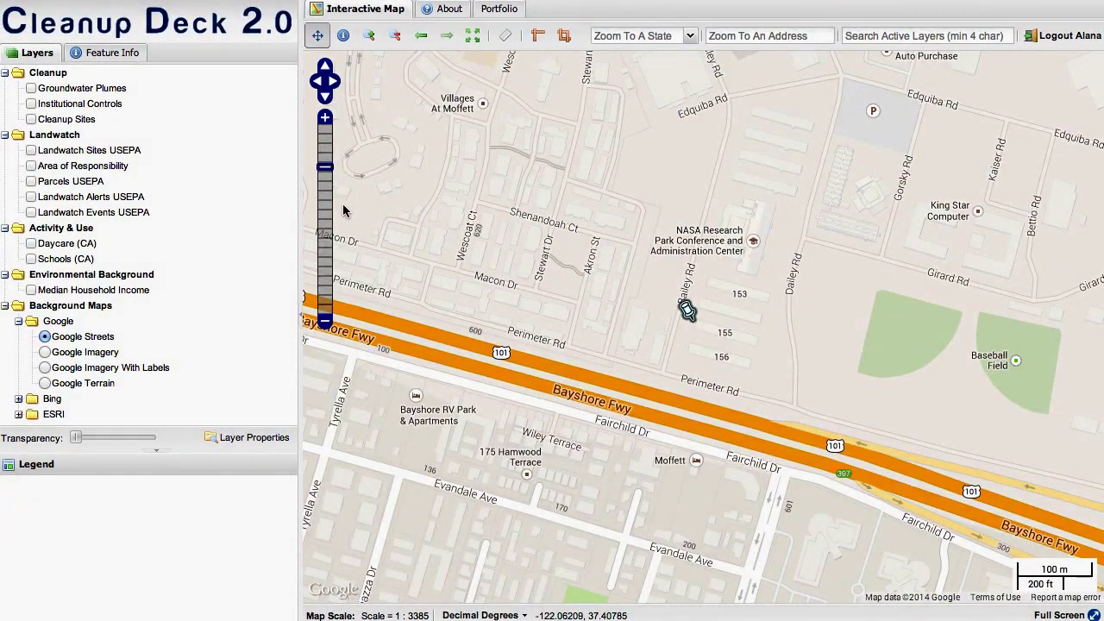
- Zoom out, turn on Landwatch Sites USEPA, and show Landwatch Alerts USEPA filtered to 2014
{"action": "left_click", "coordinate": [324, 200]}
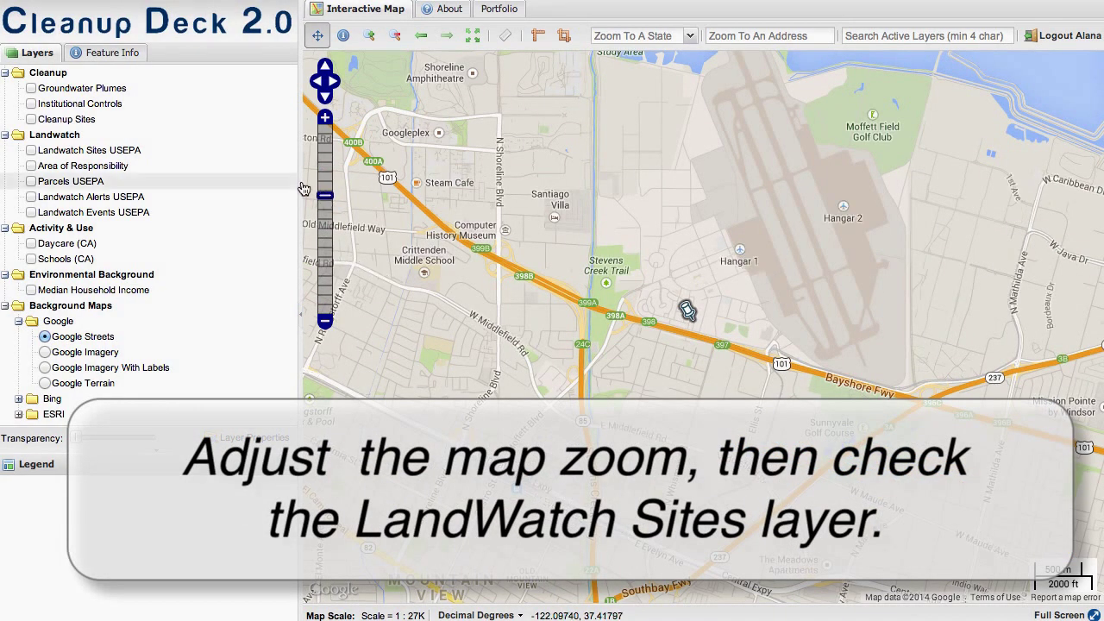
{"action": "left_click", "coordinate": [31, 151]}
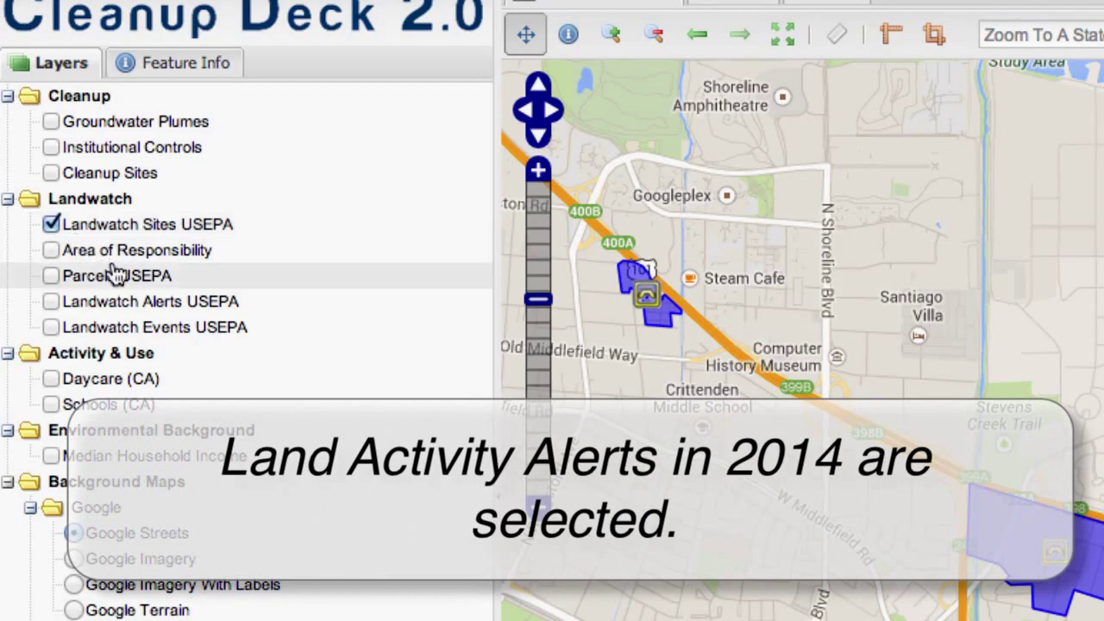
{"action": "left_click", "coordinate": [222, 305]}
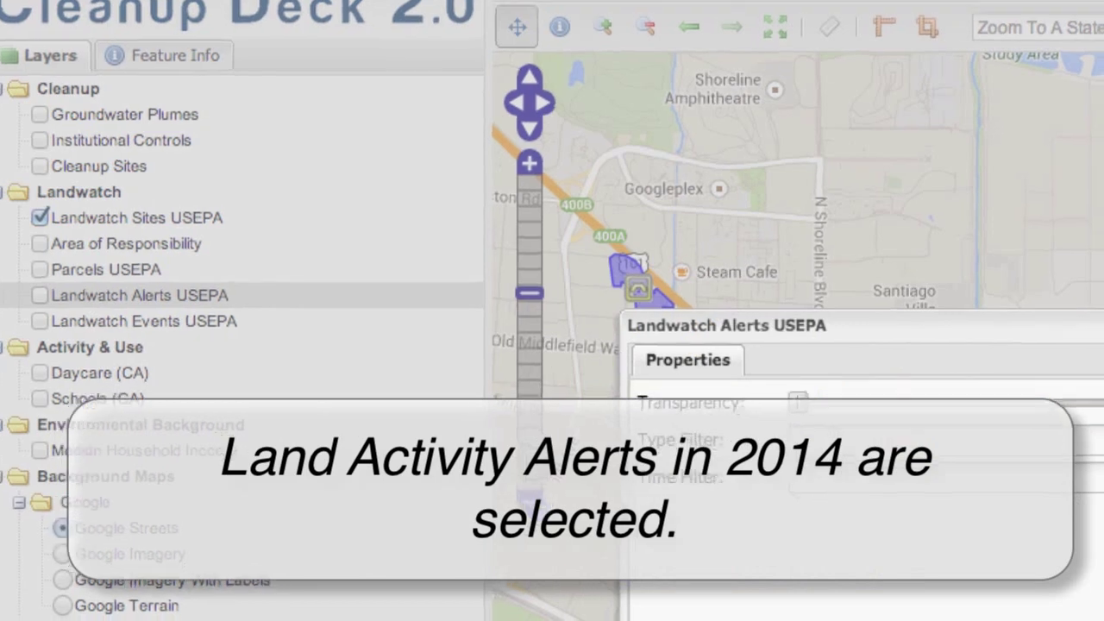
{"action": "left_click", "coordinate": [1082, 451]}
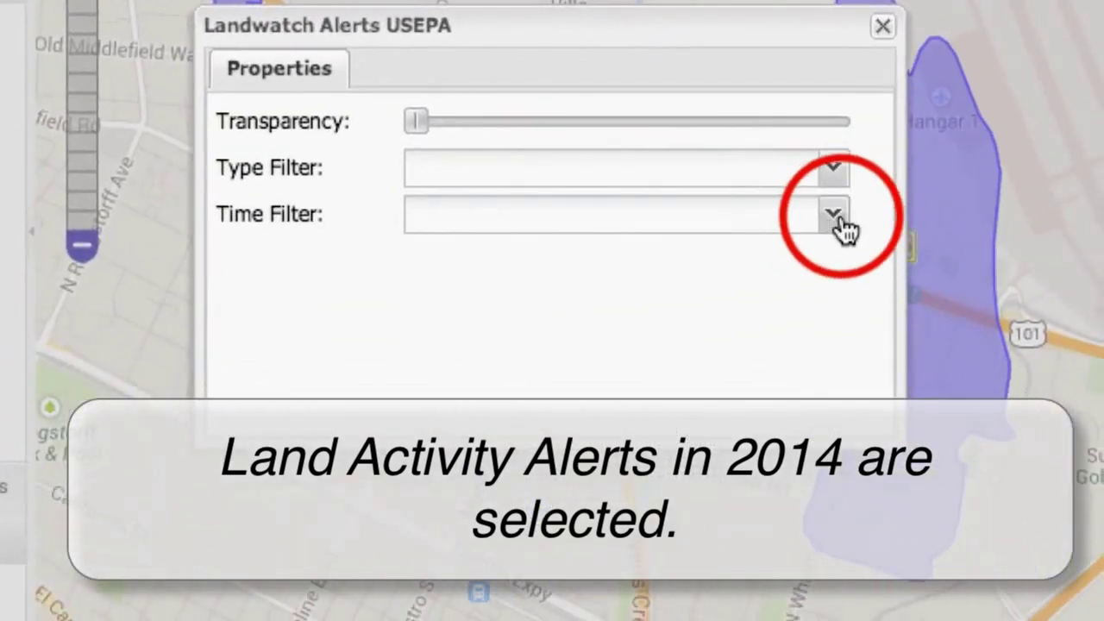
{"action": "left_click", "coordinate": [610, 610]}
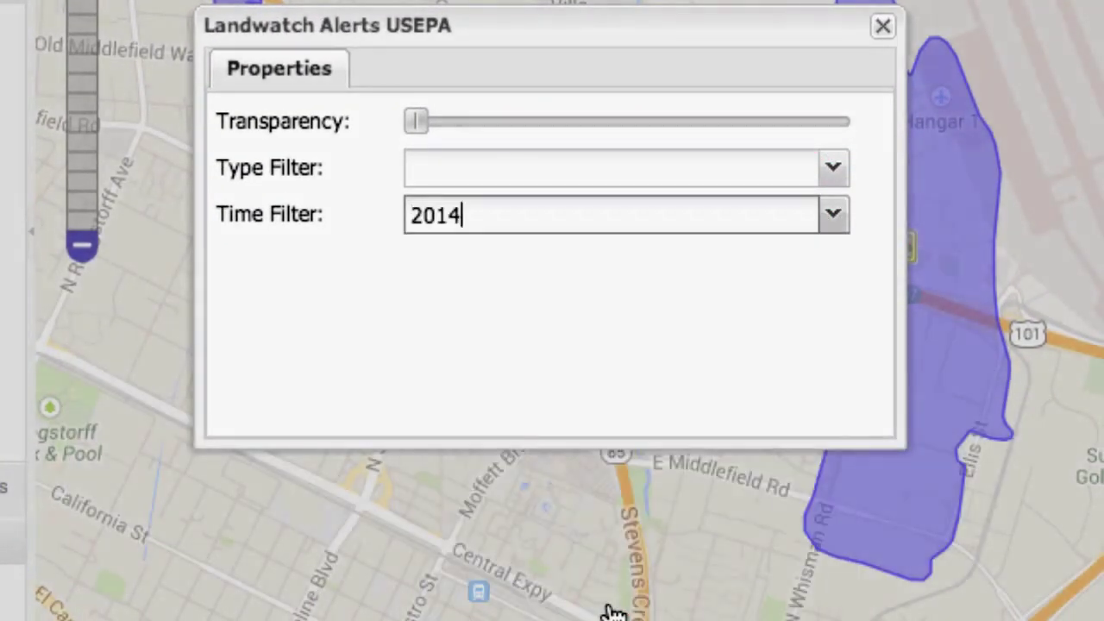
{"action": "left_click", "coordinate": [884, 33]}
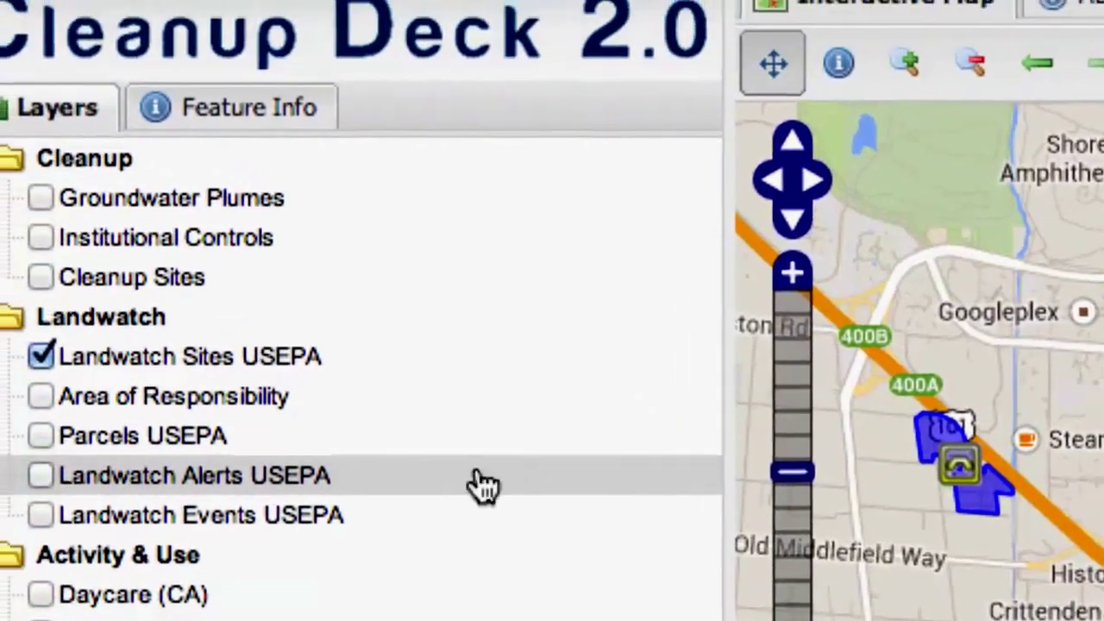
{"action": "left_click", "coordinate": [104, 505]}
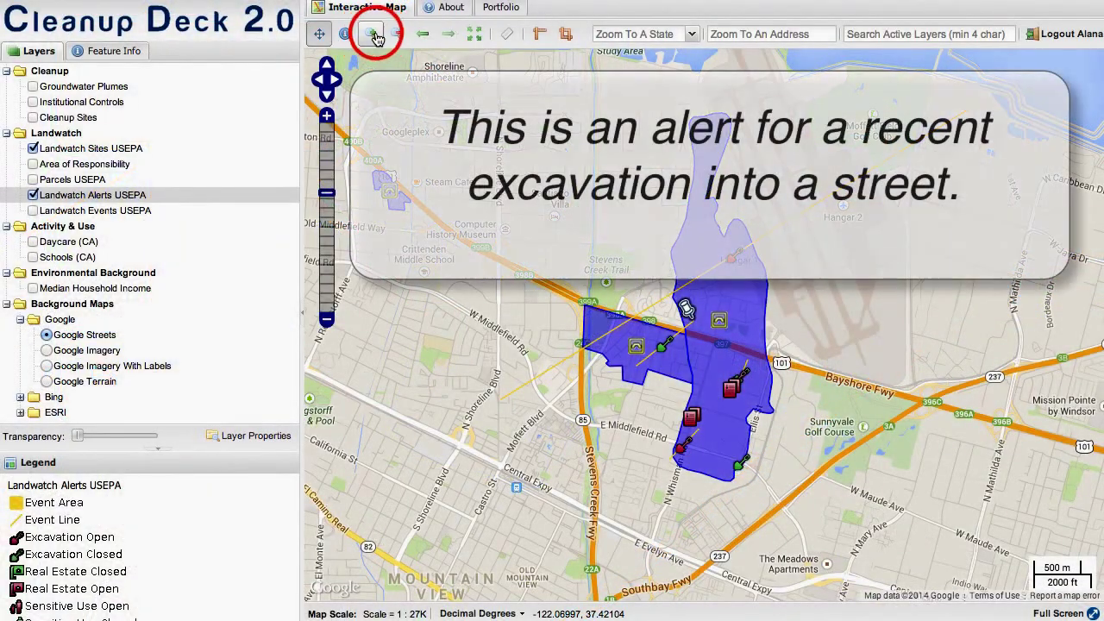
- Zoom in twice onto the alert at the E Middlefield Rd intersection
{"action": "left_click", "coordinate": [374, 35]}
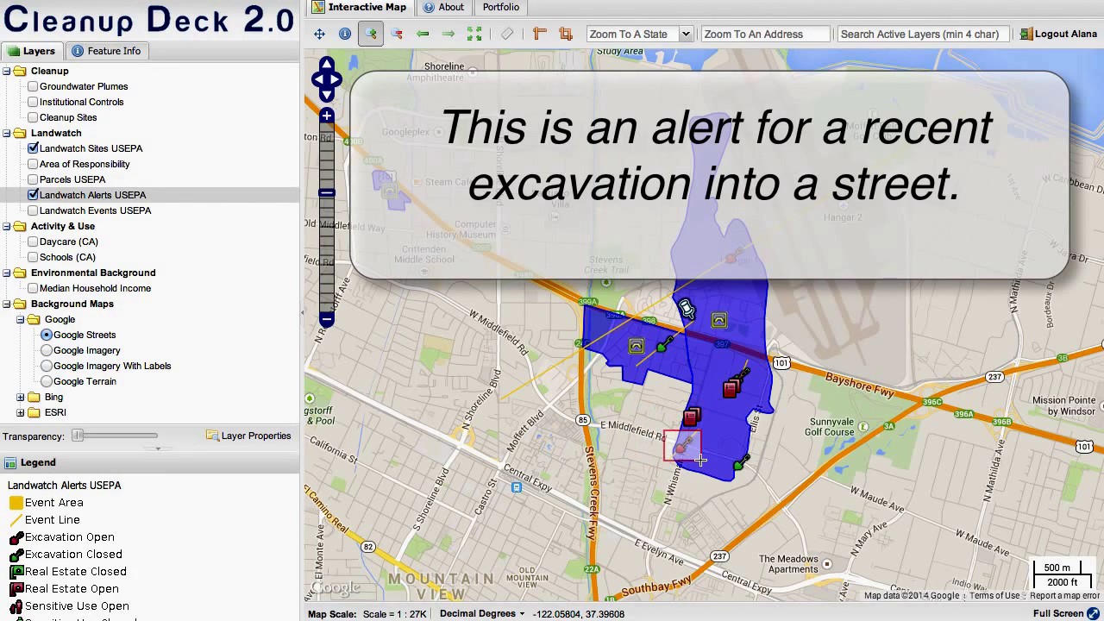
{"action": "left_click_drag", "start_coordinate": [712, 465], "coordinate": [711, 466]}
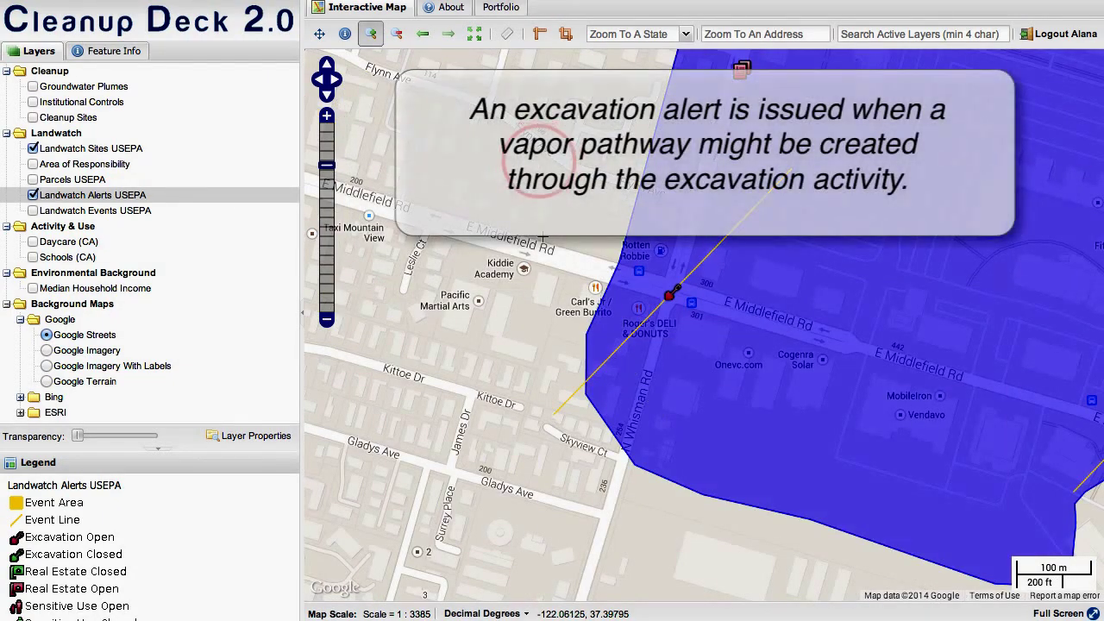
{"action": "left_click_drag", "start_coordinate": [640, 221], "coordinate": [822, 355]}
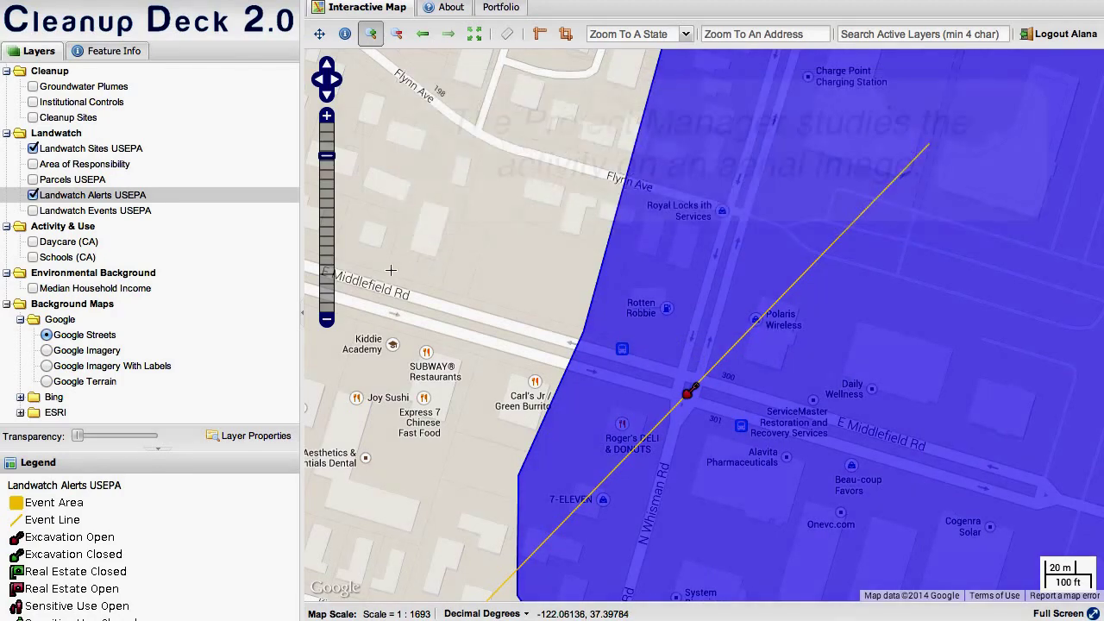
- Switch the basemap to Google Imagery and hide the Landwatch Sites USEPA layer
{"action": "left_click", "coordinate": [47, 351]}
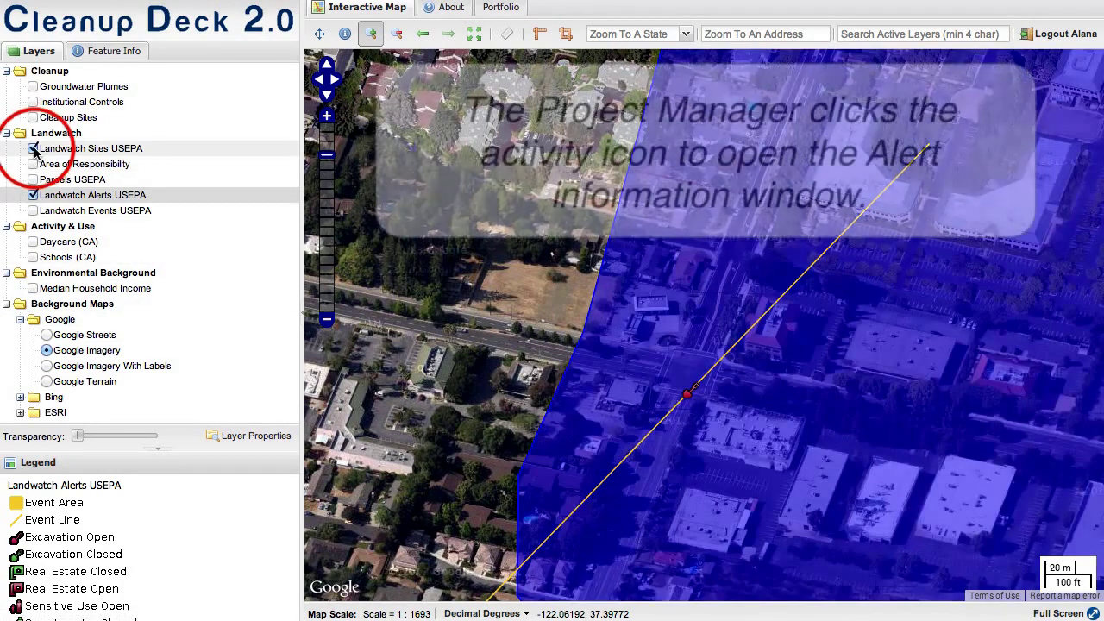
{"action": "left_click", "coordinate": [33, 148]}
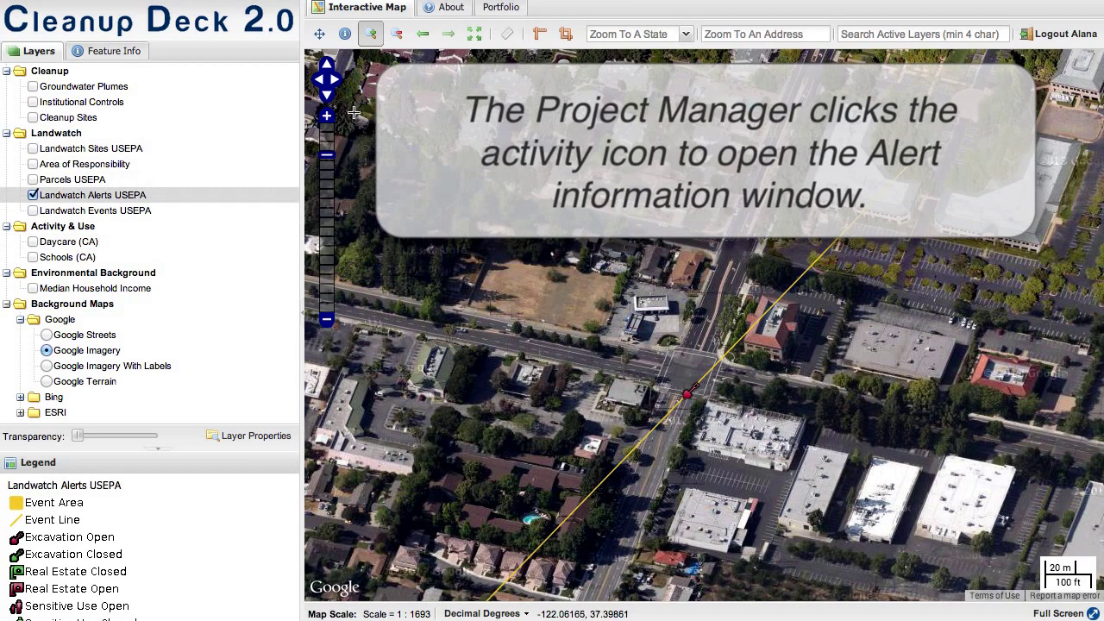
{"action": "left_click", "coordinate": [347, 39]}
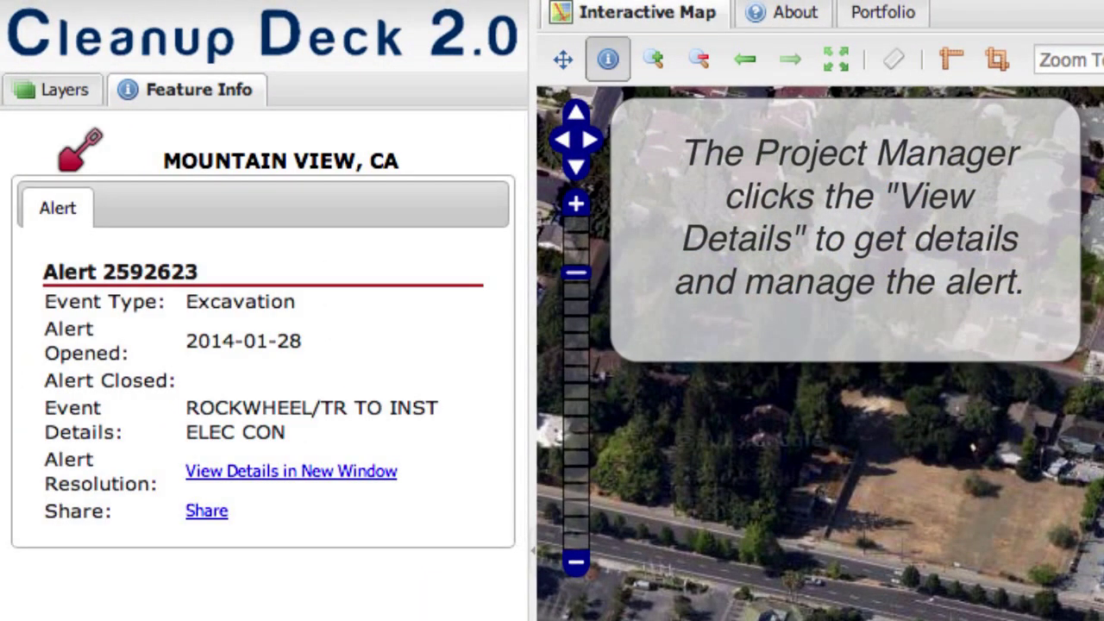
- Open alert 2592623's details and enter the response 'The contractor has been informed, ple'
{"action": "left_click", "coordinate": [394, 479]}
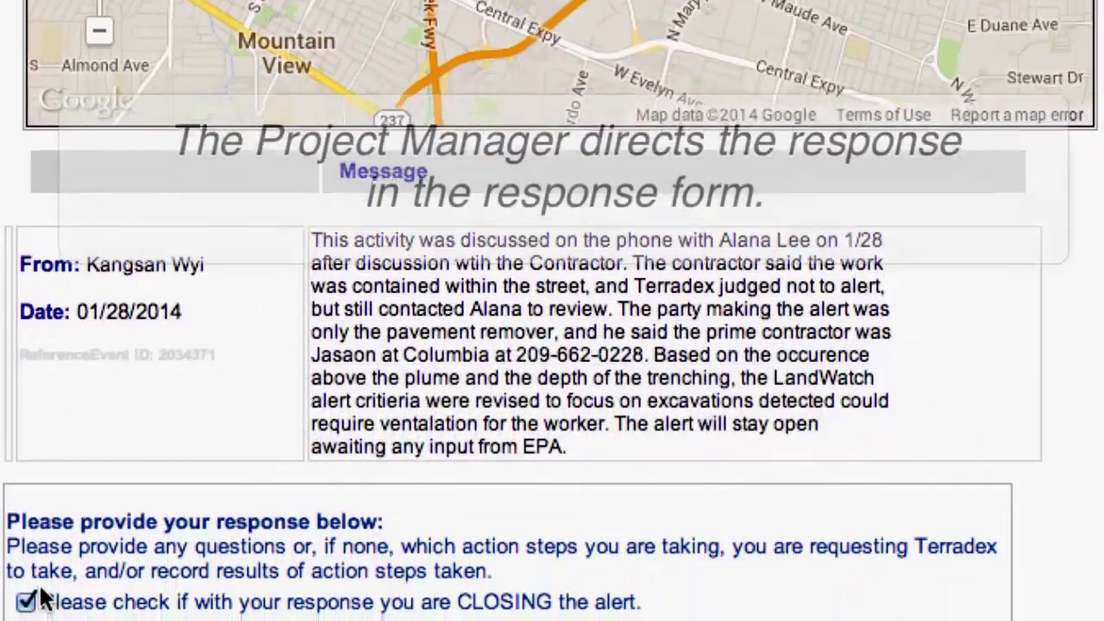
{"action": "type", "text": "The co"}
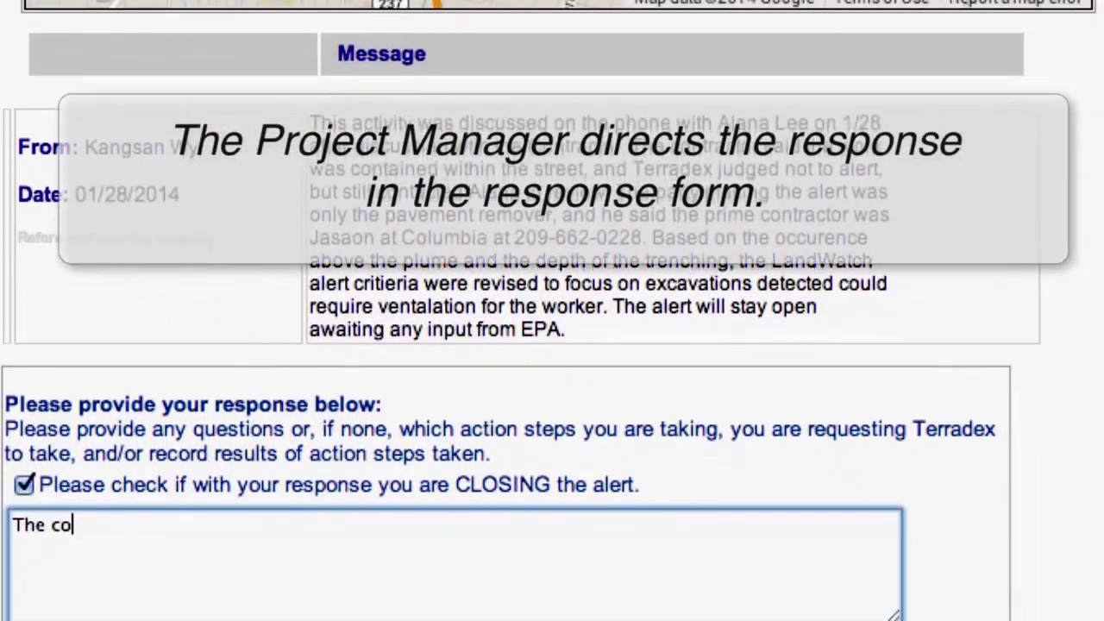
{"action": "type", "text": "ntractor ha"}
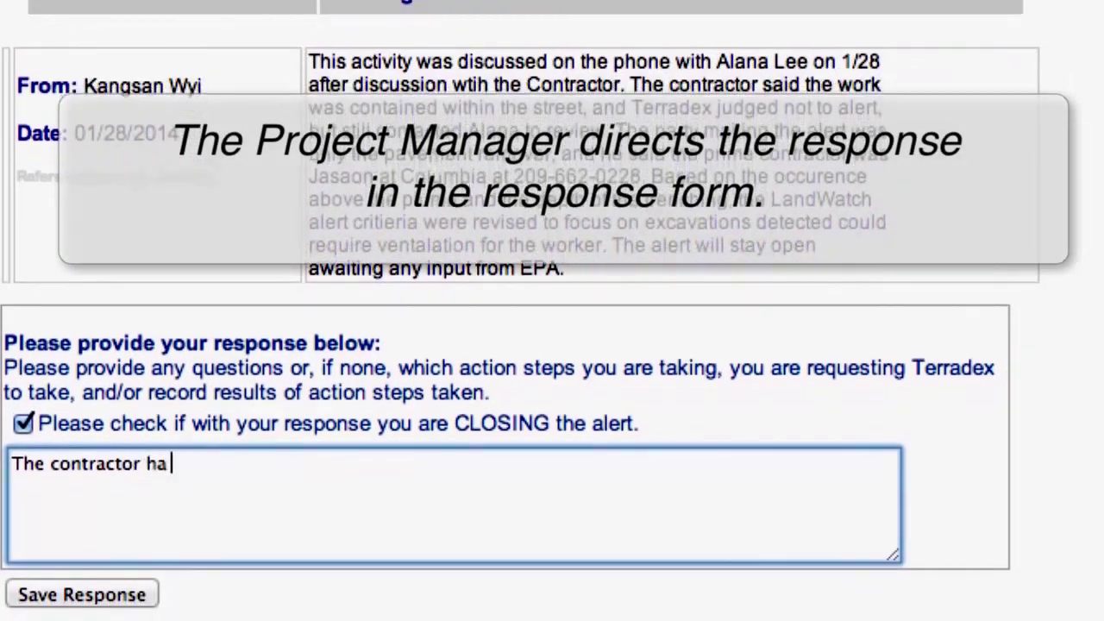
{"action": "type", "text": "s been informed, "}
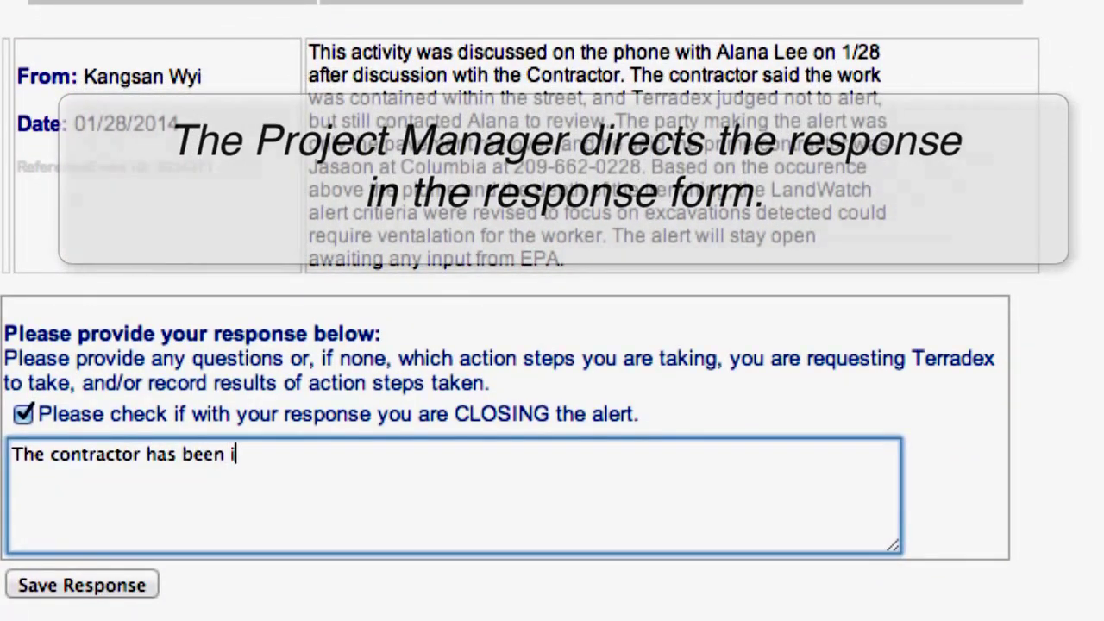
{"action": "type", "text": "ple"}
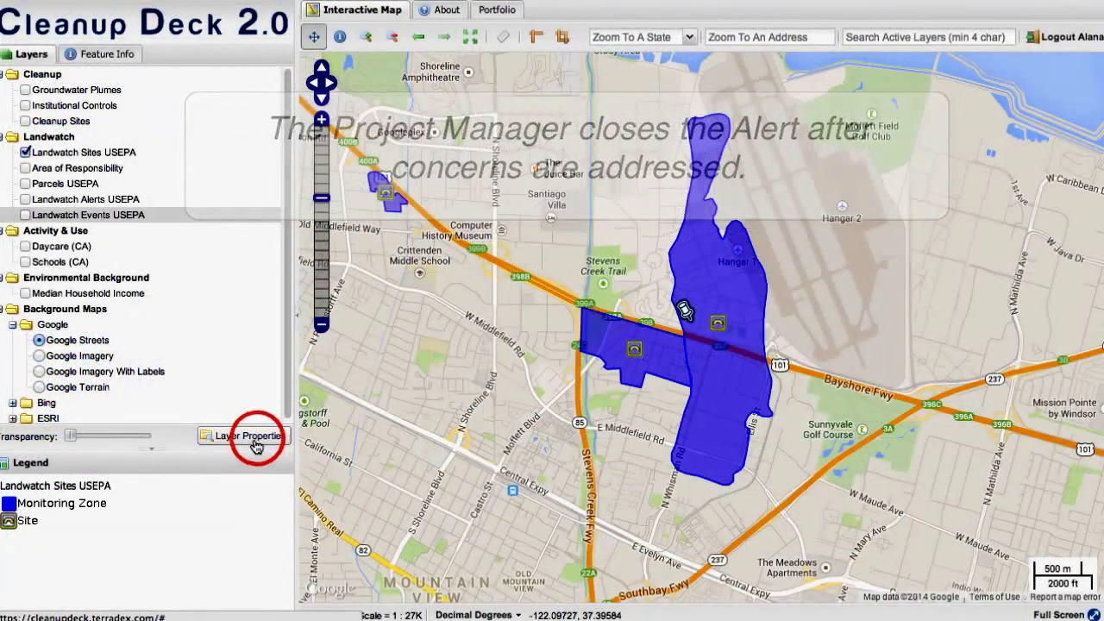
- Filter the Landwatch Events USEPA layer to 2014 and turn it on
{"action": "left_click", "coordinate": [252, 438]}
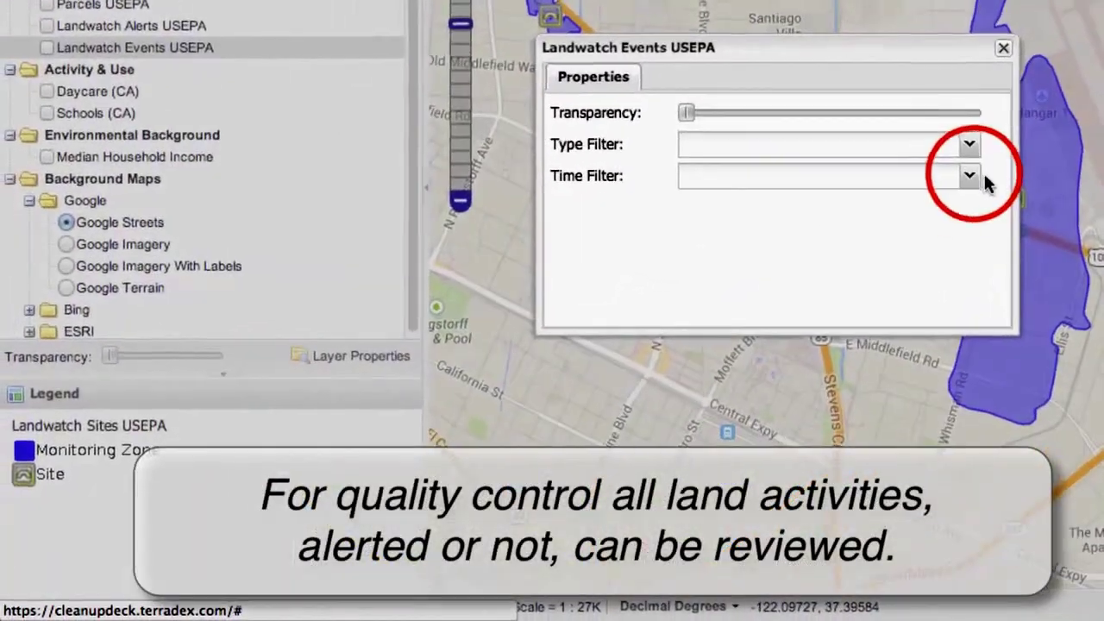
{"action": "left_click", "coordinate": [975, 177]}
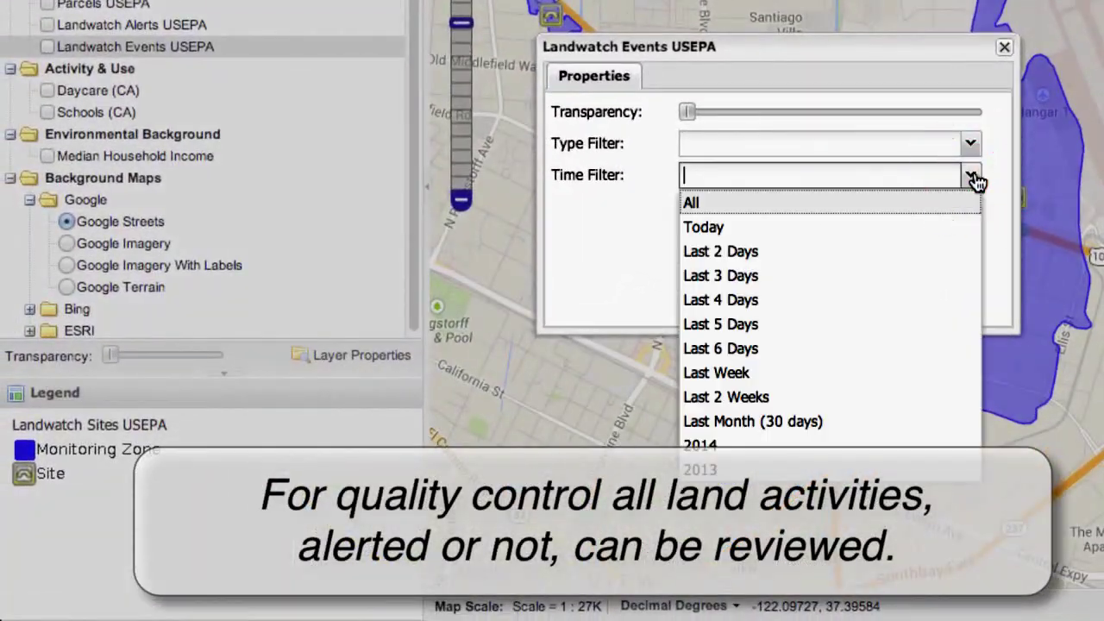
{"action": "left_click", "coordinate": [795, 449]}
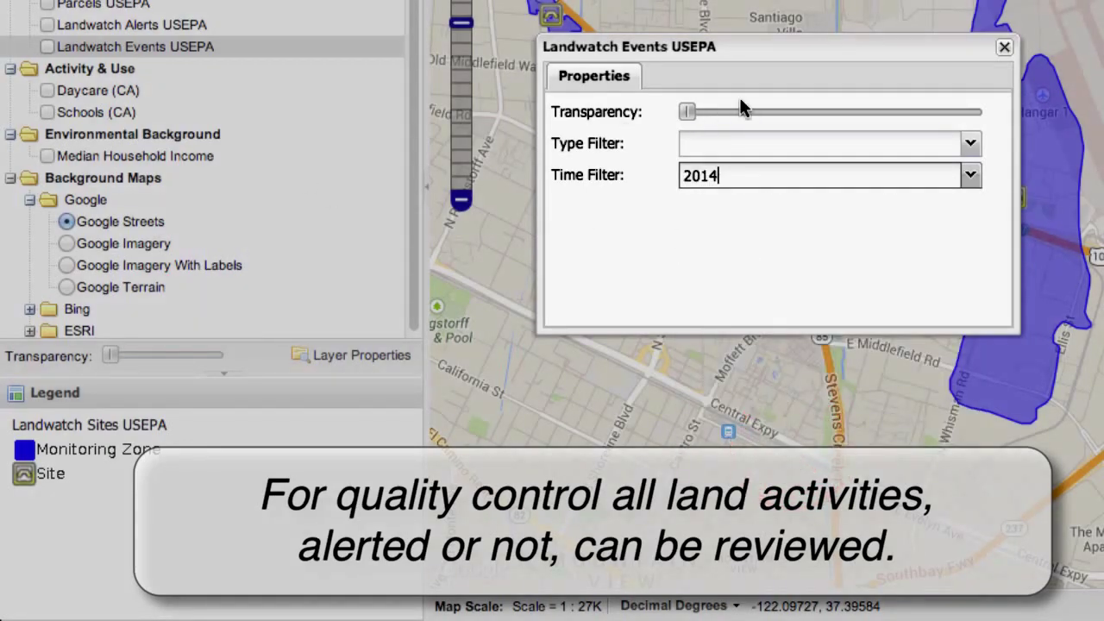
{"action": "left_click", "coordinate": [1004, 47]}
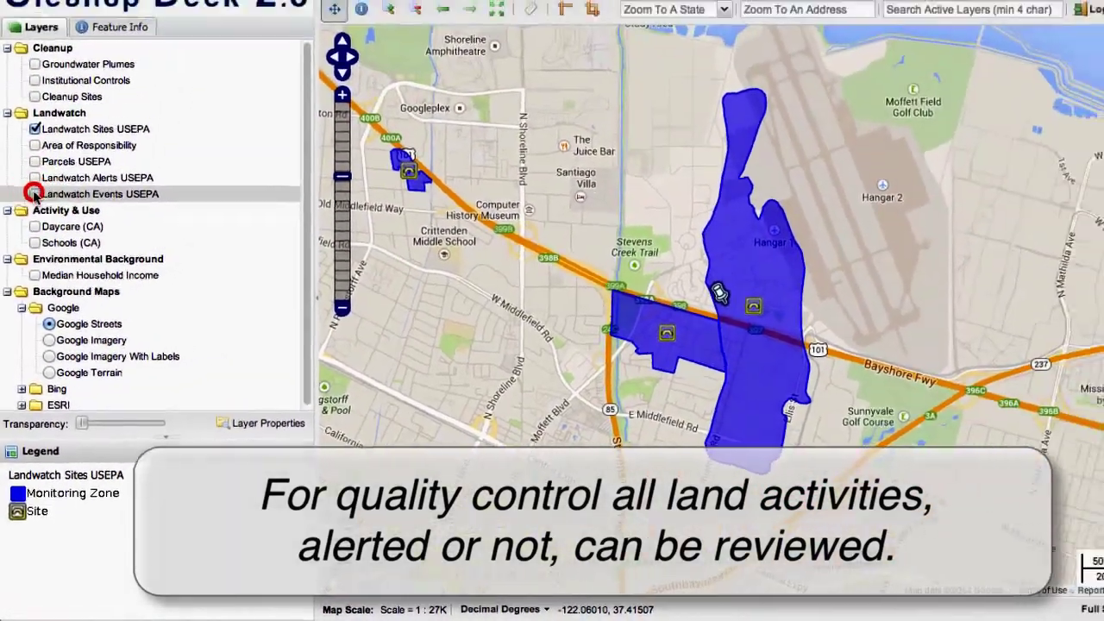
{"action": "left_click", "coordinate": [41, 134]}
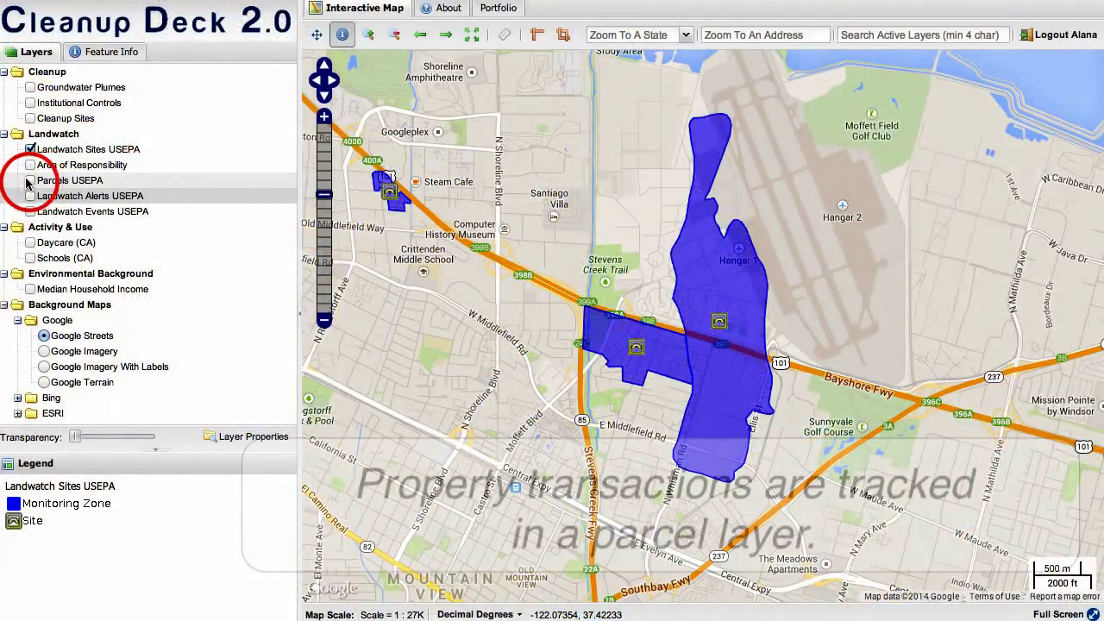
- Turn on Parcels USEPA, zoom into the parcels beside the freeway, and hide Landwatch Sites USEPA
{"action": "left_click", "coordinate": [30, 180]}
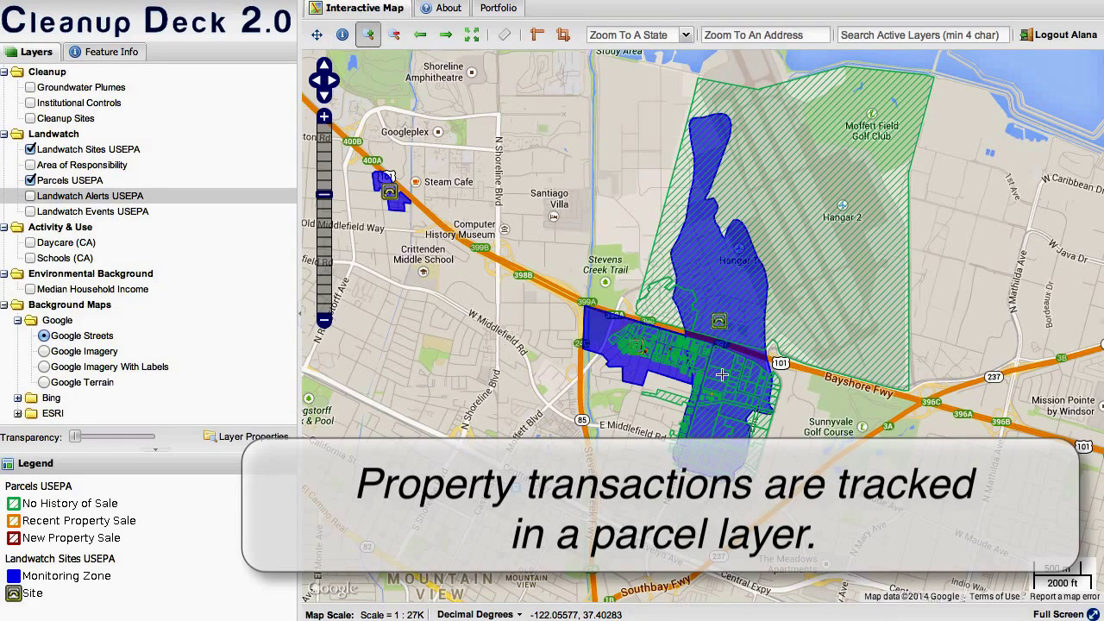
{"action": "left_click_drag", "start_coordinate": [707, 401], "coordinate": [802, 457]}
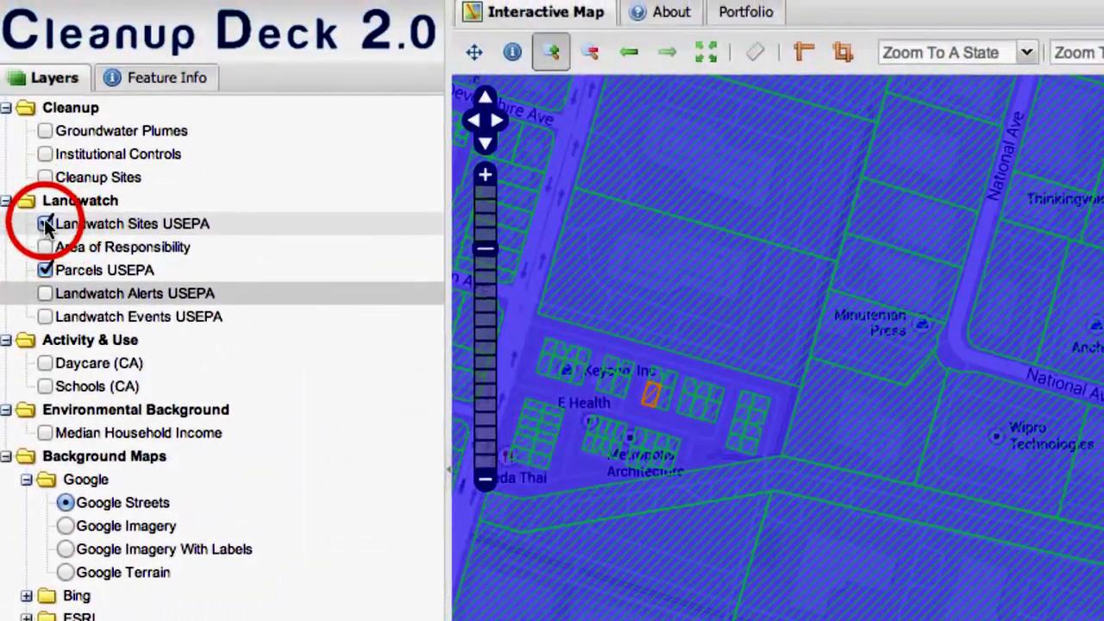
{"action": "left_click", "coordinate": [46, 224]}
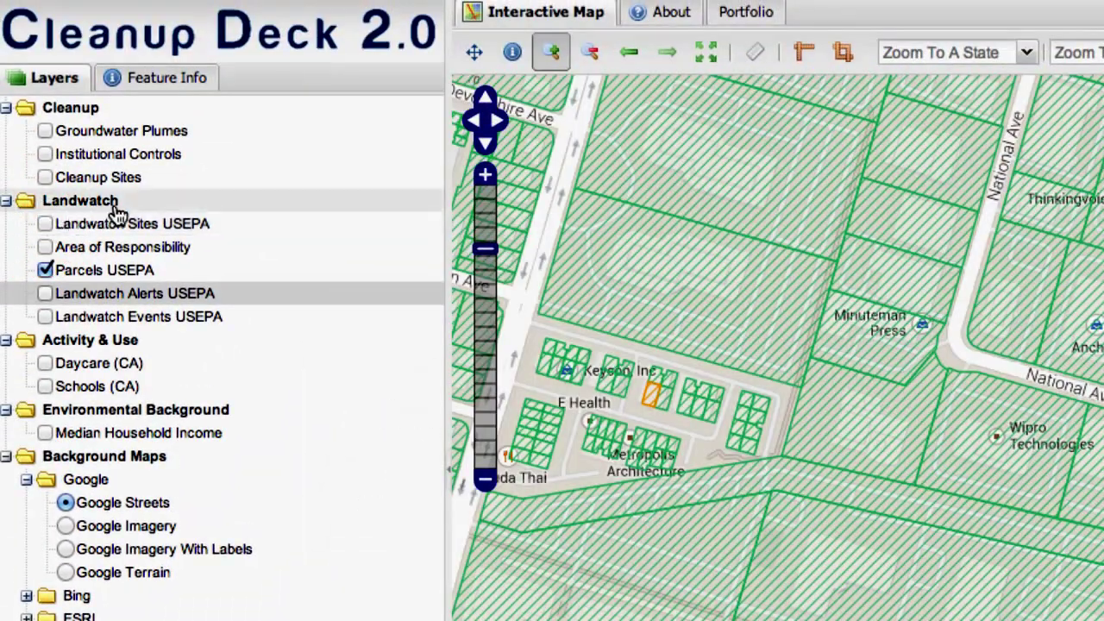
- Identify parcels near Keyson Inc, along National Ave and lower on the map for owner and sale details
{"action": "left_click", "coordinate": [513, 52]}
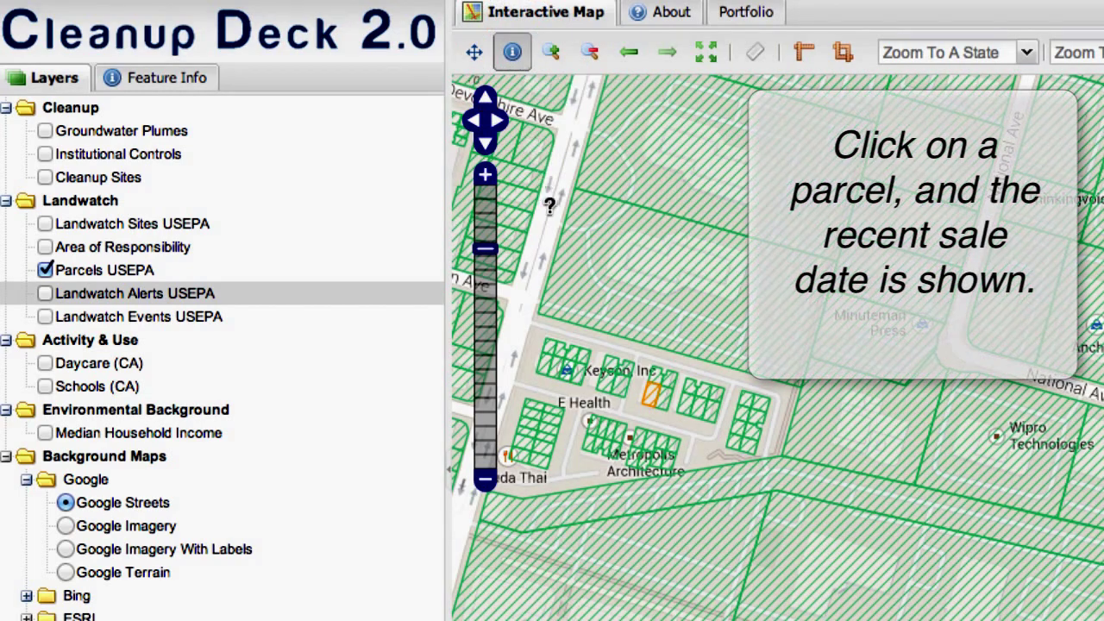
{"action": "left_click", "coordinate": [647, 394]}
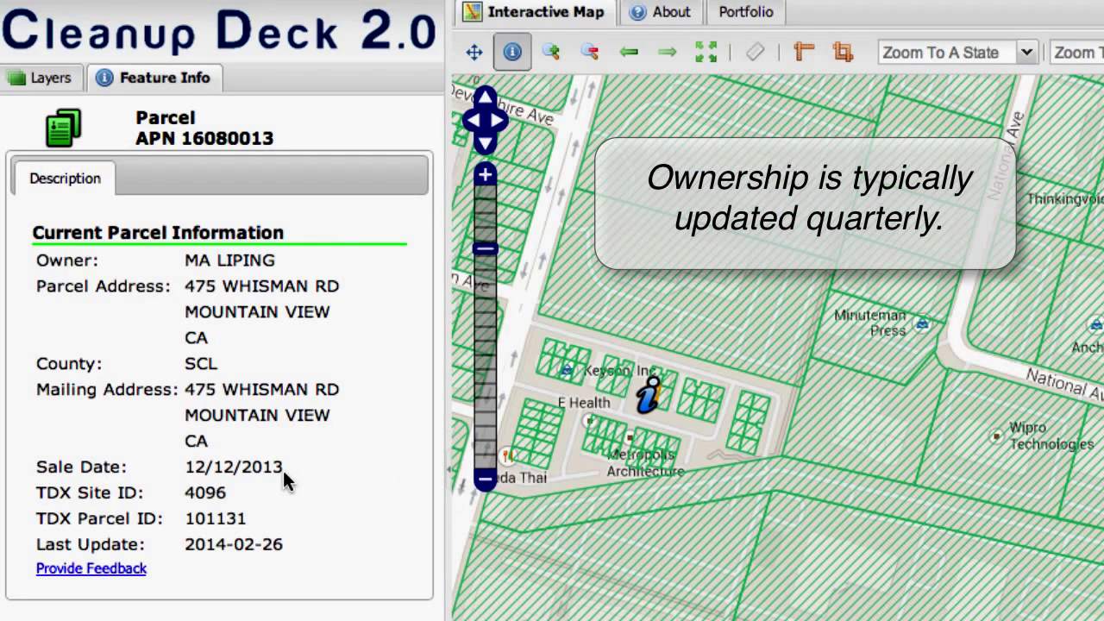
{"action": "left_click", "coordinate": [868, 426]}
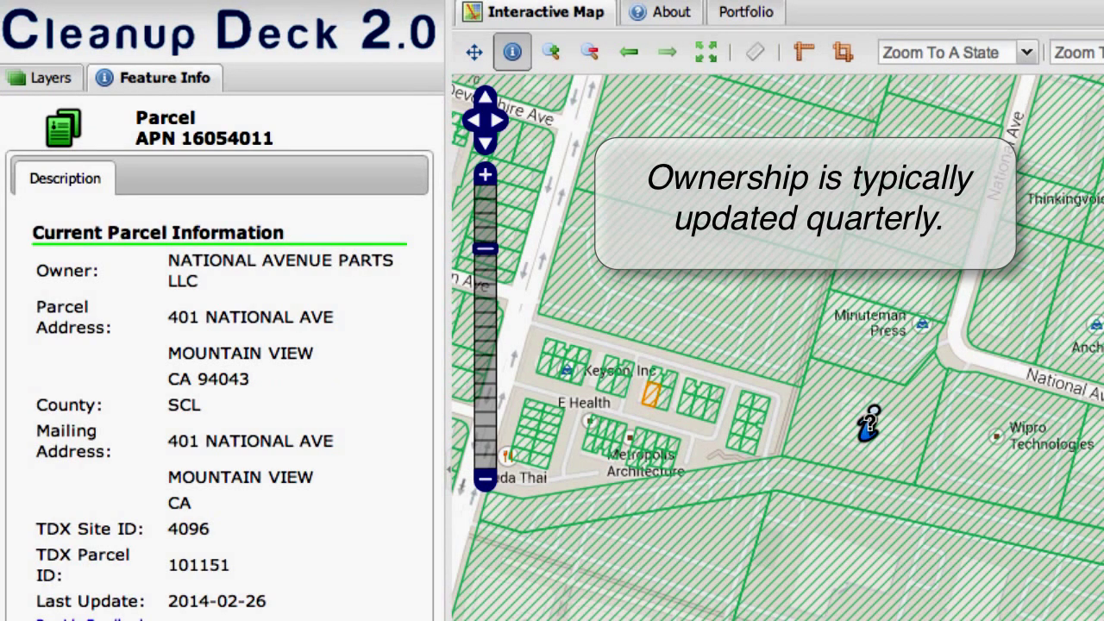
{"action": "left_click", "coordinate": [903, 571]}
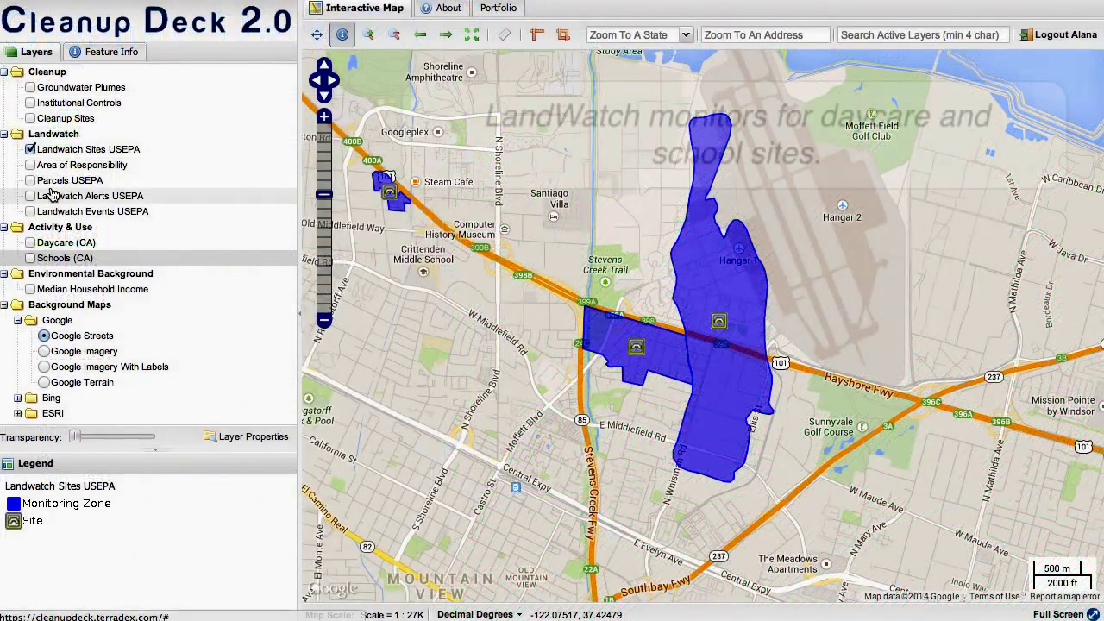
- Turn on Daycare (CA) and Schools (CA), then zoom to 1:6771 around E Middlefield Rd
{"action": "left_click", "coordinate": [31, 243]}
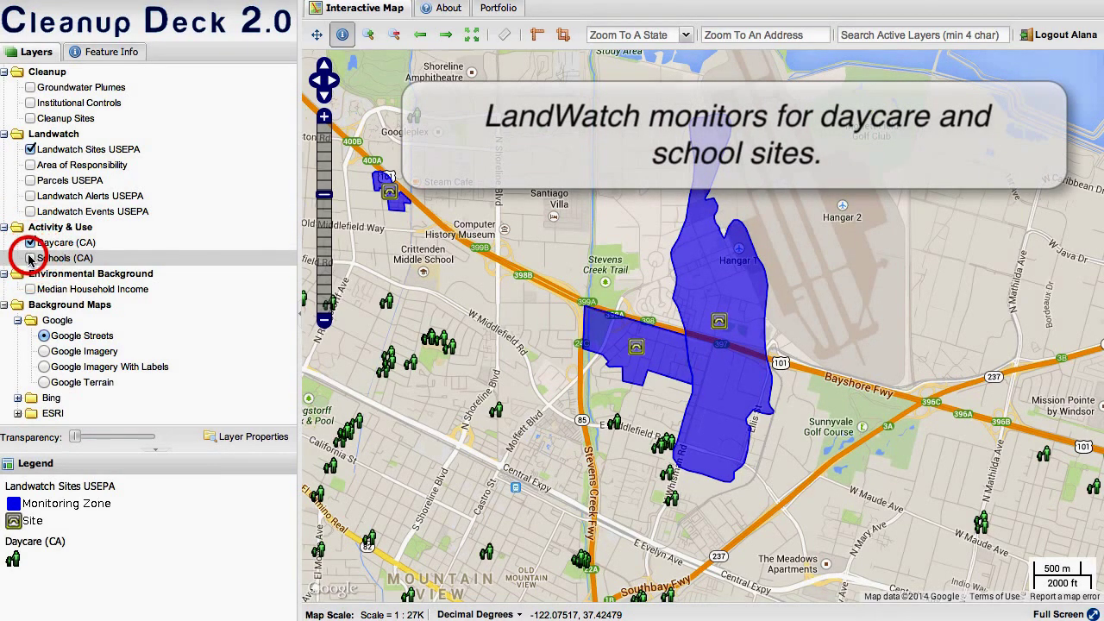
{"action": "left_click", "coordinate": [31, 258]}
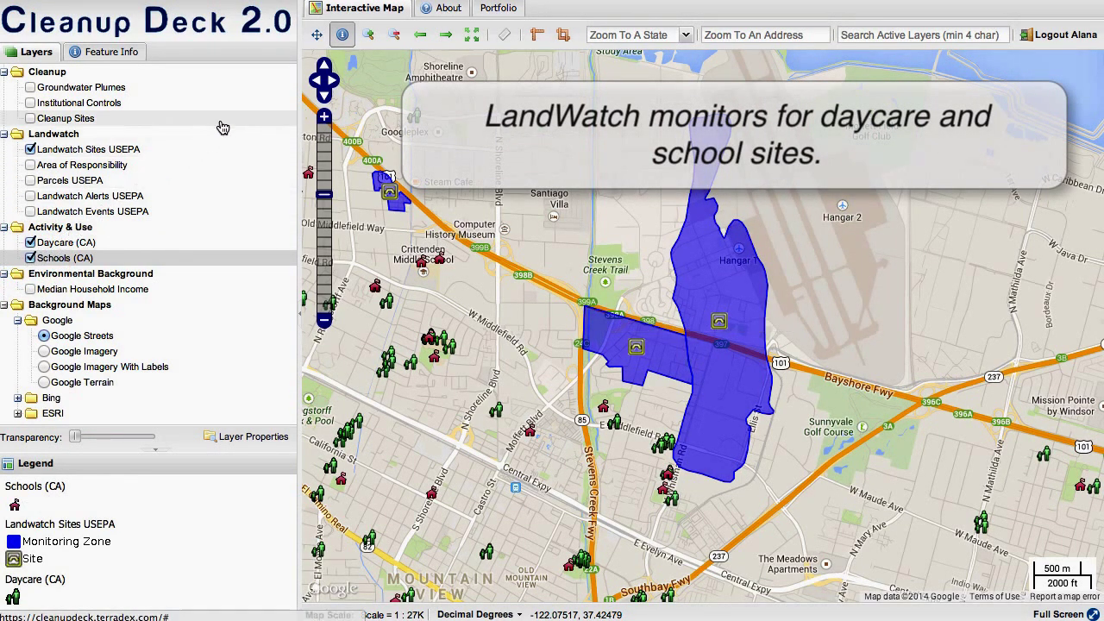
{"action": "left_click", "coordinate": [374, 36]}
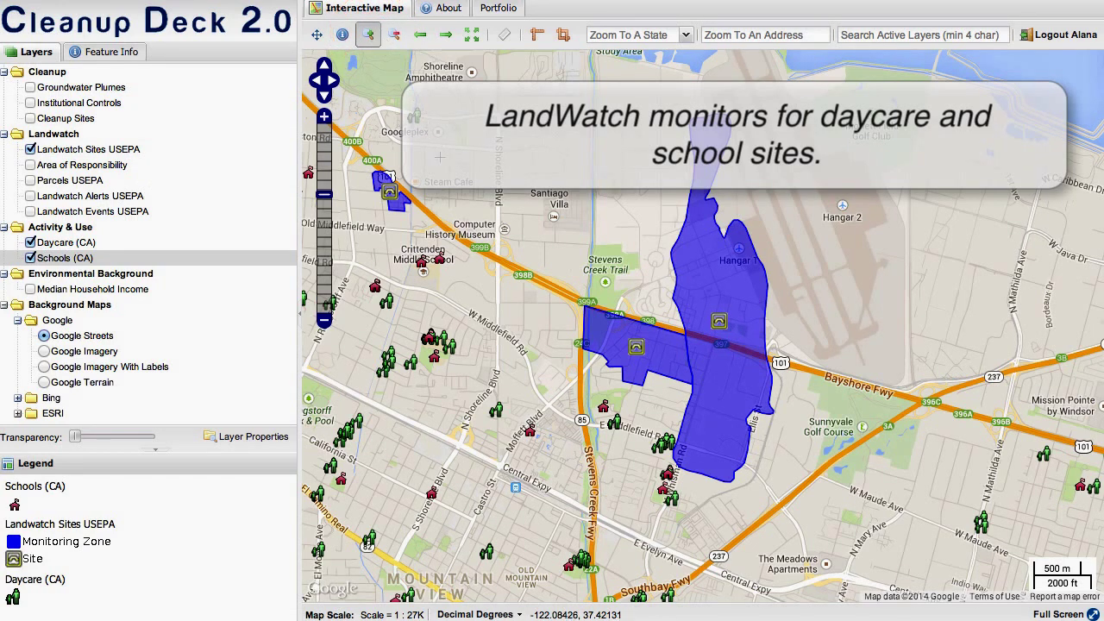
{"action": "left_click_drag", "start_coordinate": [566, 352], "coordinate": [748, 487]}
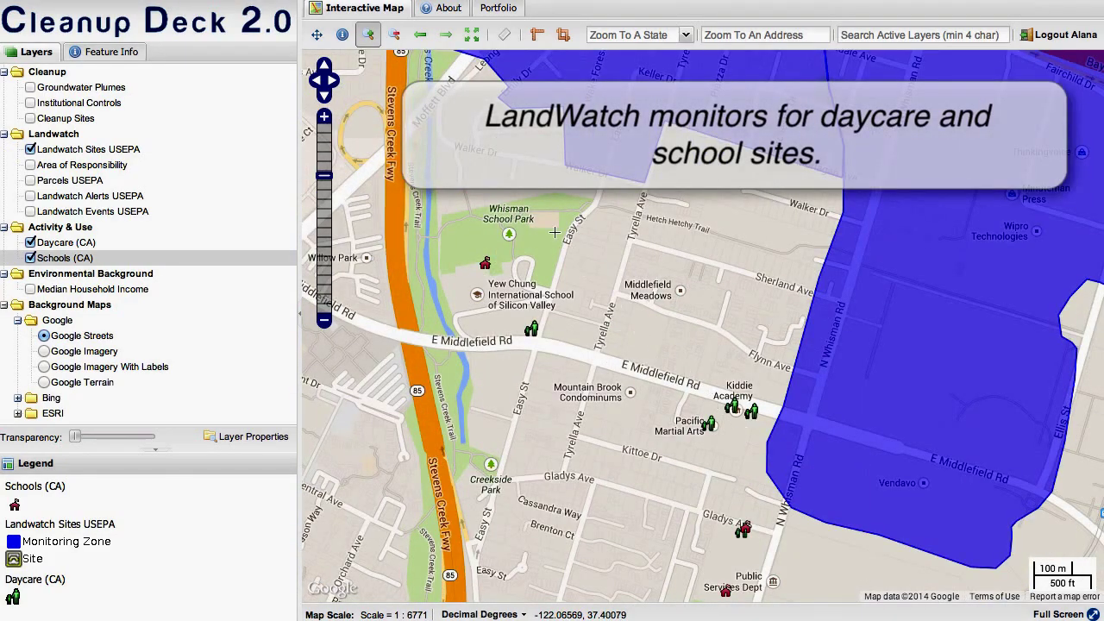
- Identify the Kiddie Academy daycare and the adjacent daycare marker on E Middlefield Rd
{"action": "left_click", "coordinate": [342, 34]}
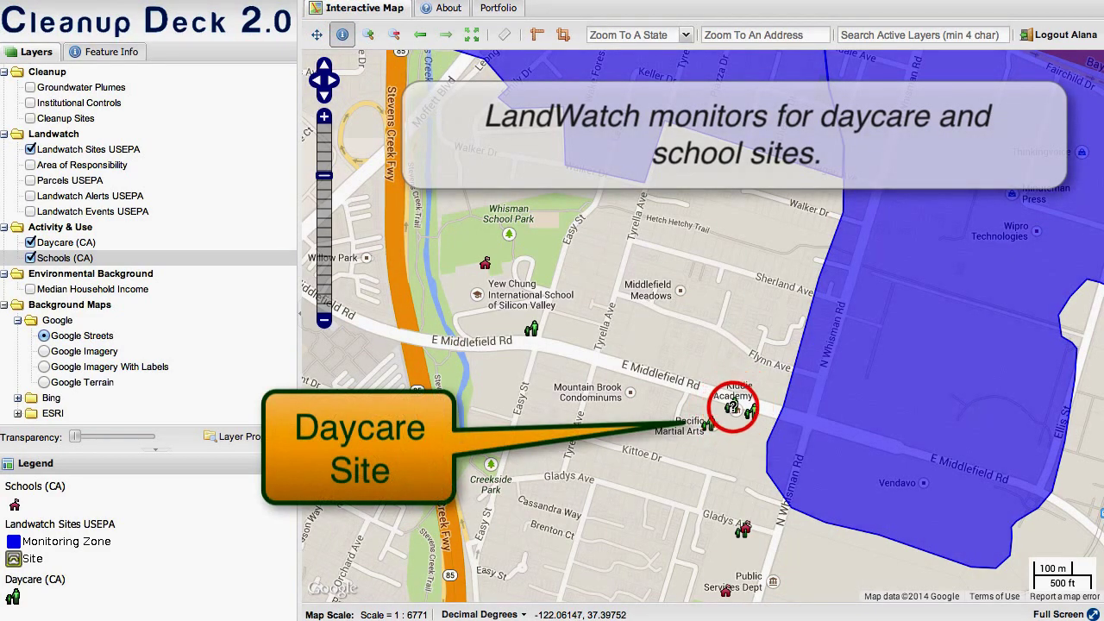
{"action": "left_click", "coordinate": [731, 407]}
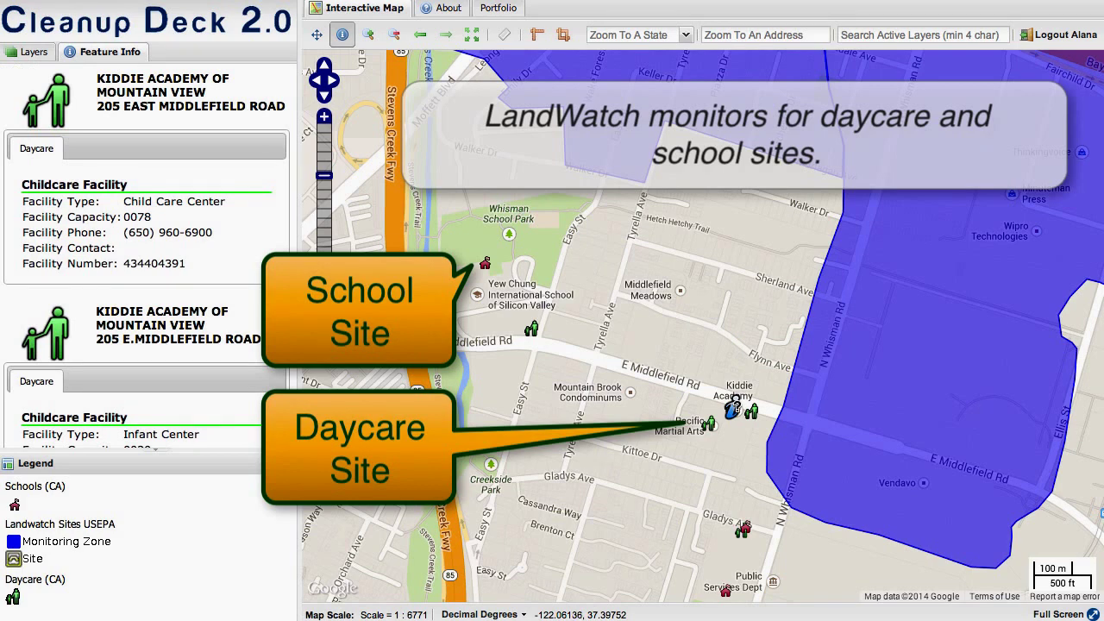
{"action": "left_click", "coordinate": [707, 422]}
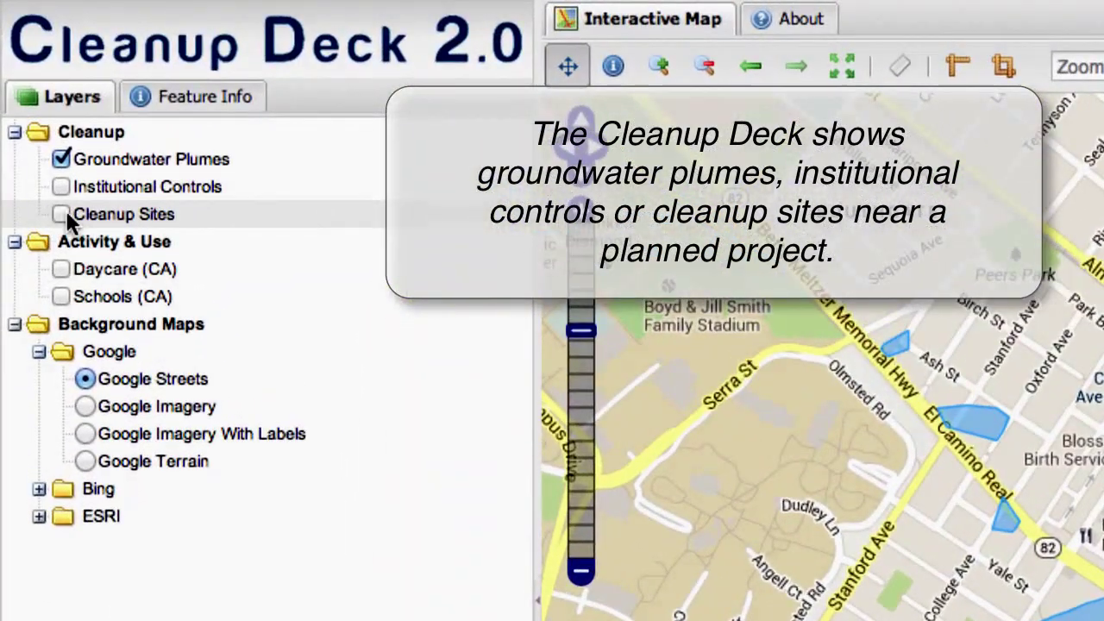
- Show Cleanup Sites, toggle Institutional Controls on and off, and identify Hewlett-Packard plume 43s0188
{"action": "left_click", "coordinate": [62, 213]}
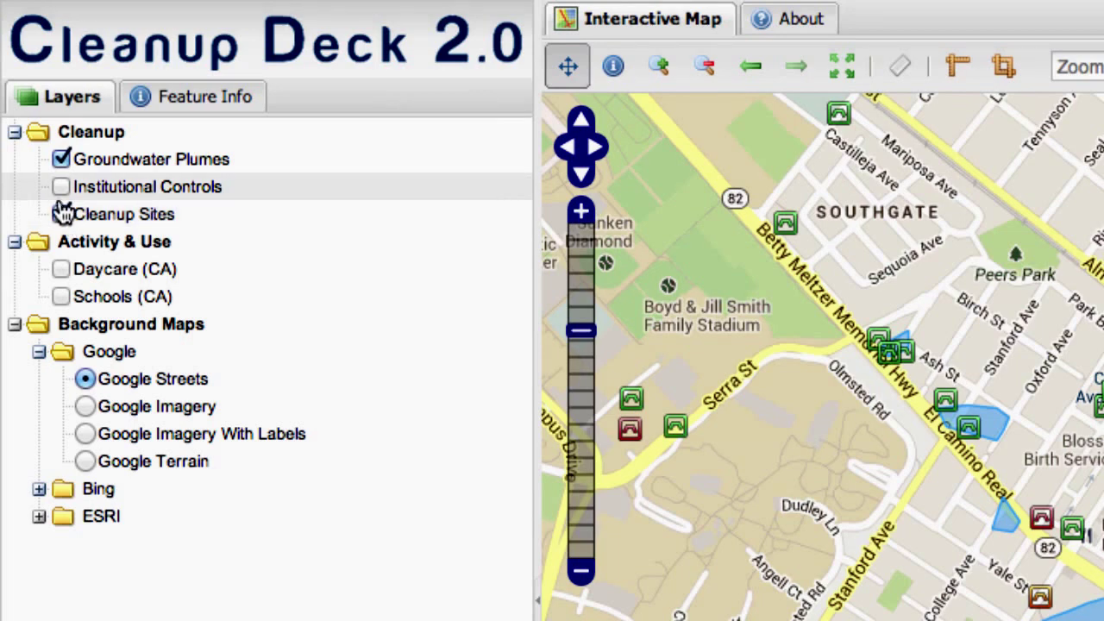
{"action": "left_click", "coordinate": [60, 188]}
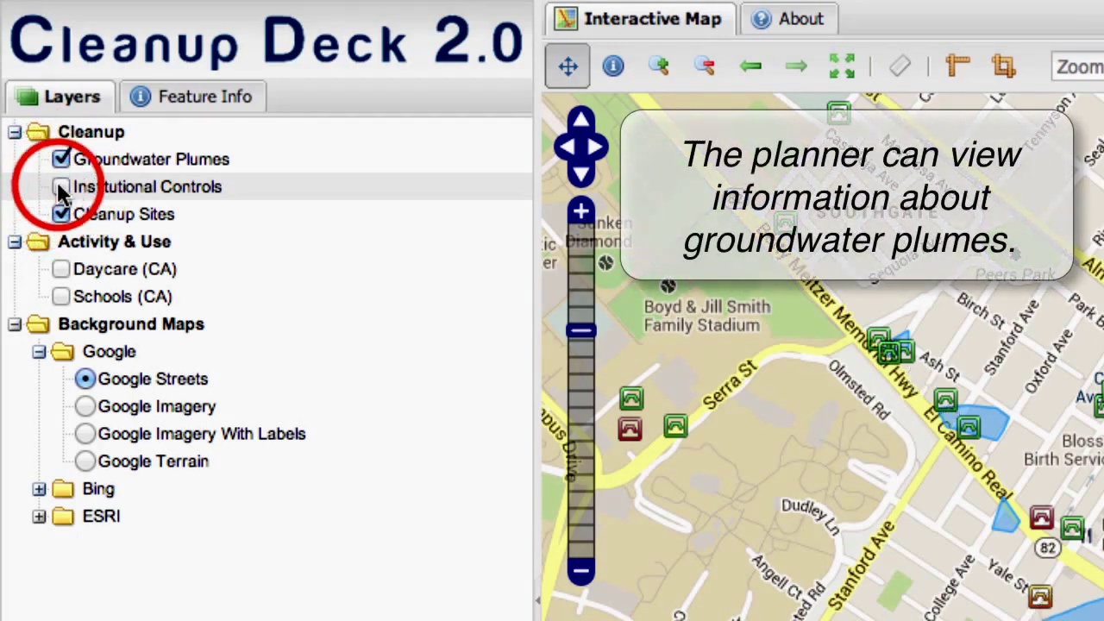
{"action": "left_click", "coordinate": [59, 187]}
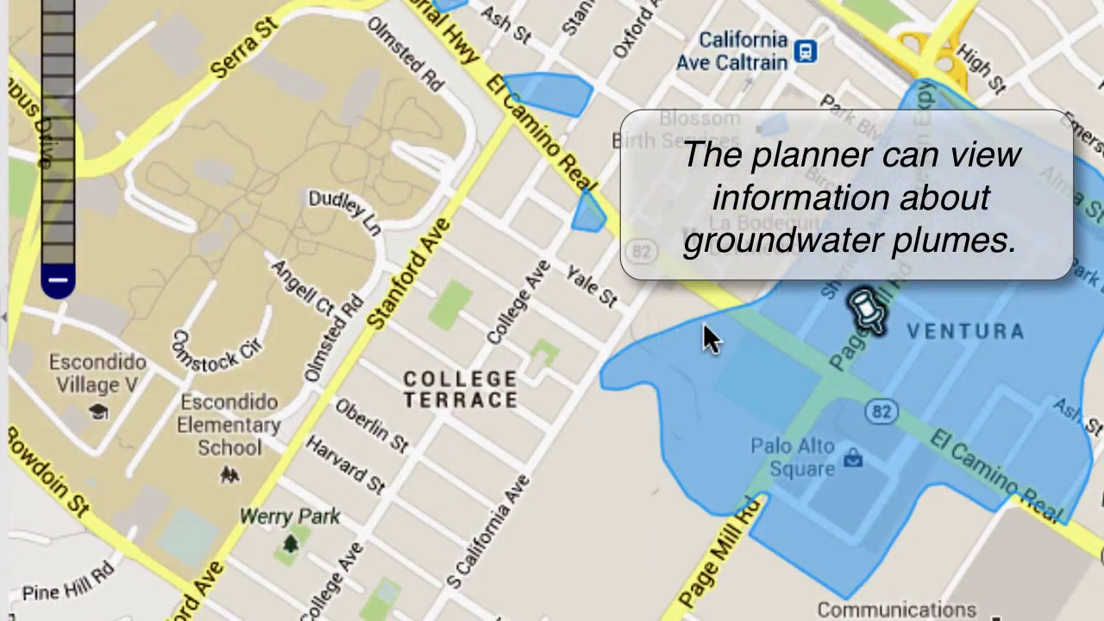
{"action": "left_click", "coordinate": [822, 345]}
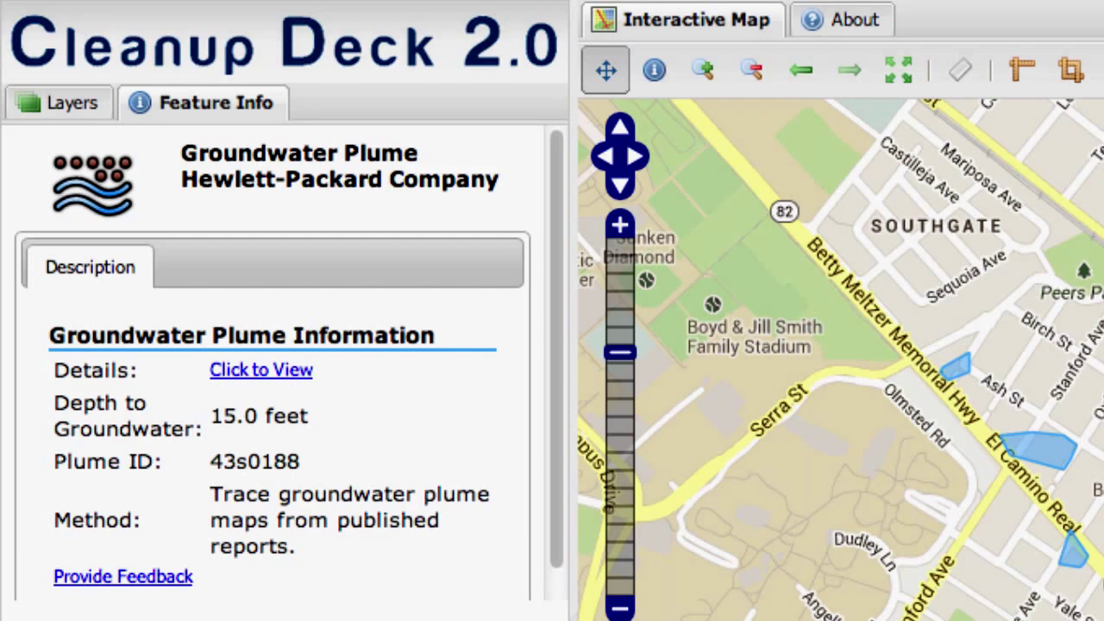
- View the Hewlett-Packard plume report, then show Institutional Controls and inspect the SHELL control's notice requirement
{"action": "left_click", "coordinate": [269, 371]}
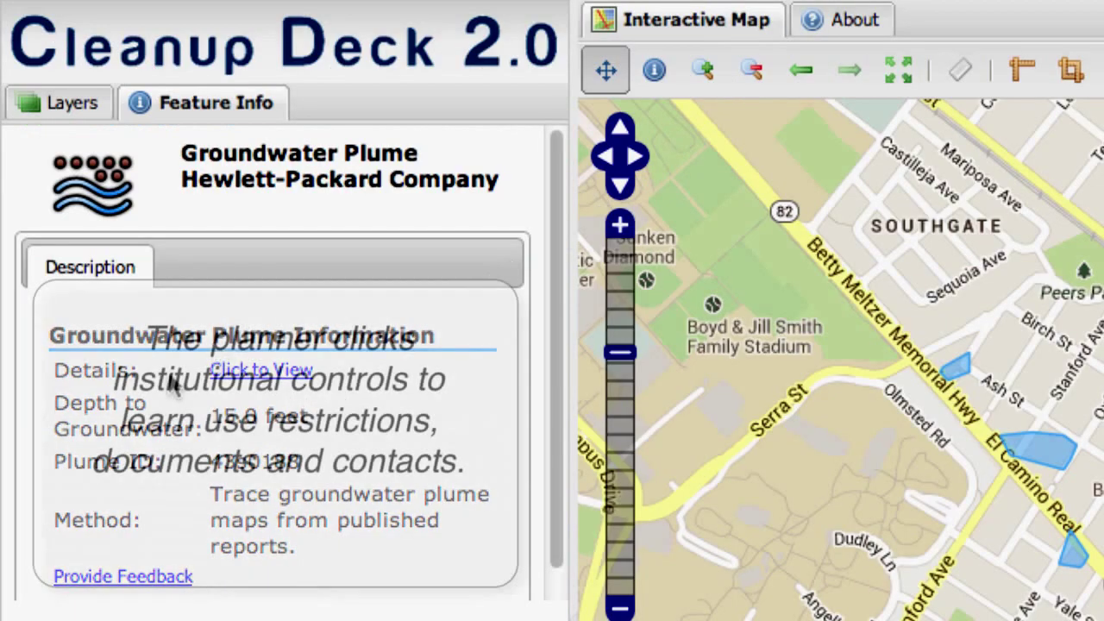
{"action": "left_click", "coordinate": [86, 102]}
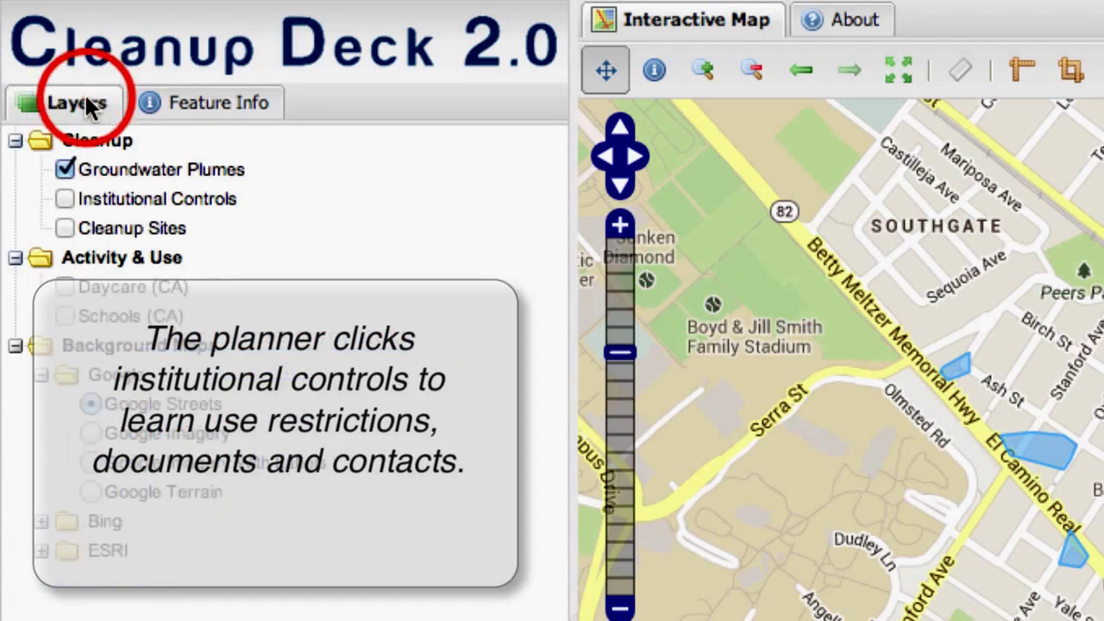
{"action": "left_click", "coordinate": [65, 198]}
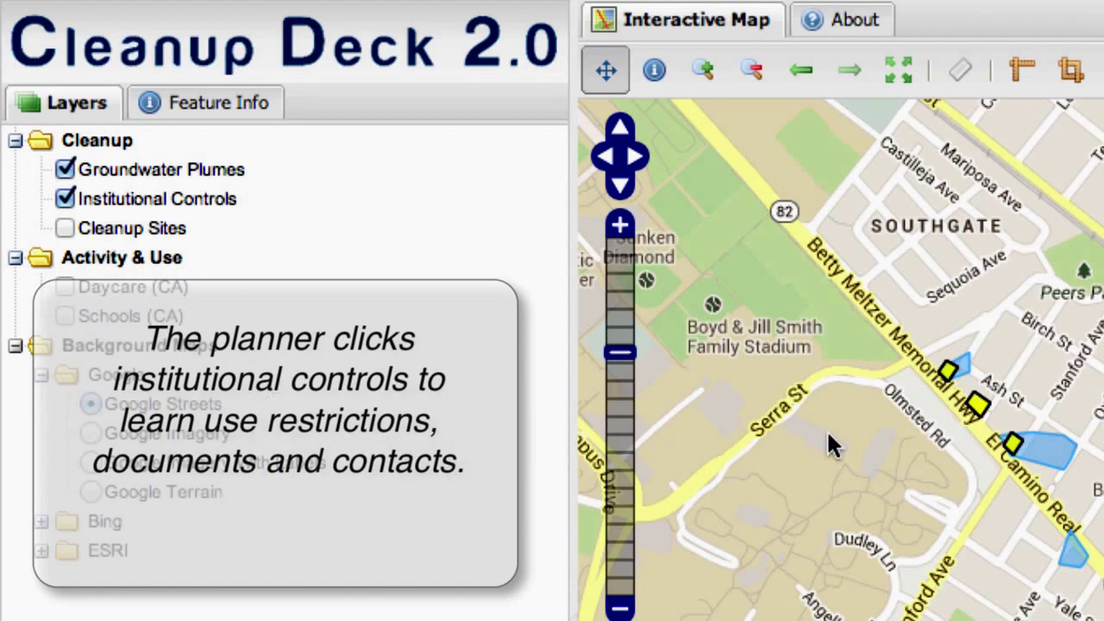
{"action": "left_click", "coordinate": [1011, 447]}
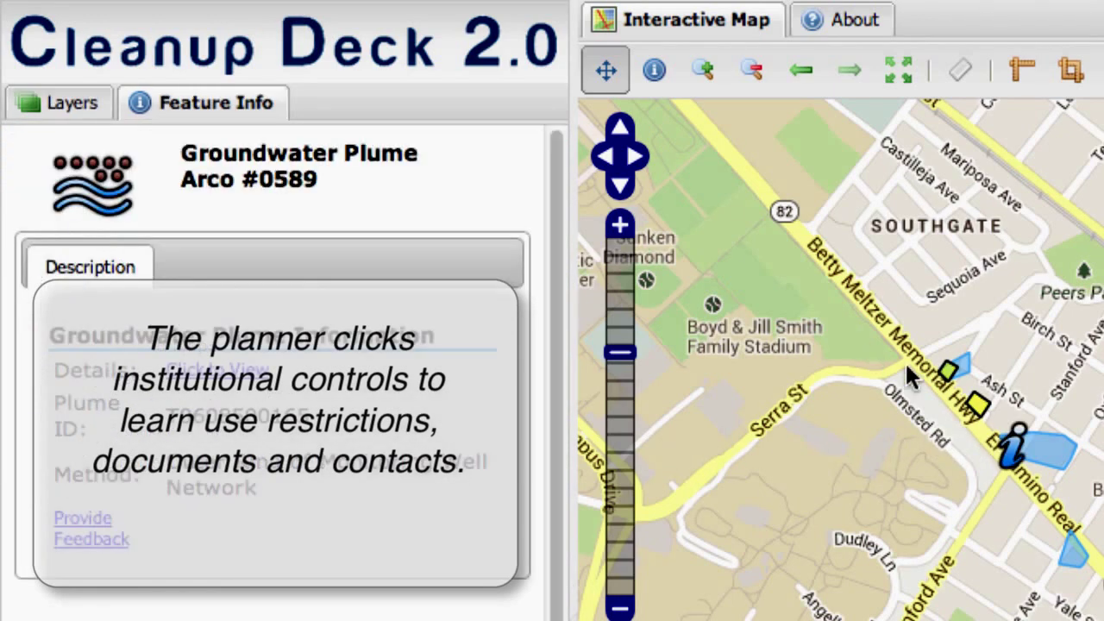
{"action": "left_click", "coordinate": [977, 402]}
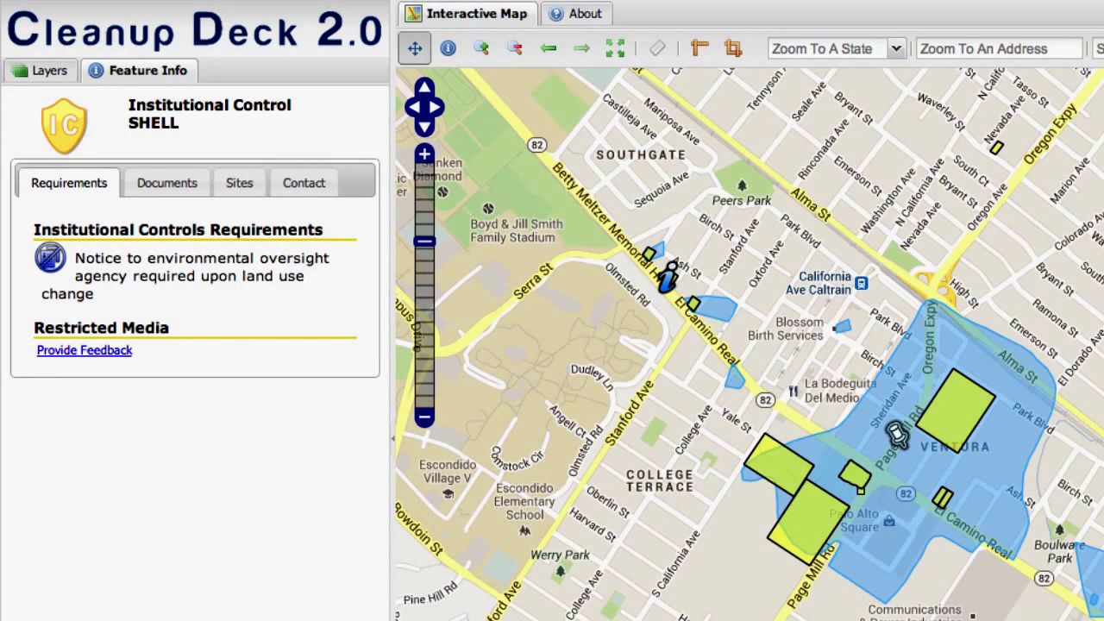
- Select the control polygons near Page Mill Rd to bring up the Groundwater Restriction Area control
{"action": "left_click", "coordinate": [667, 274]}
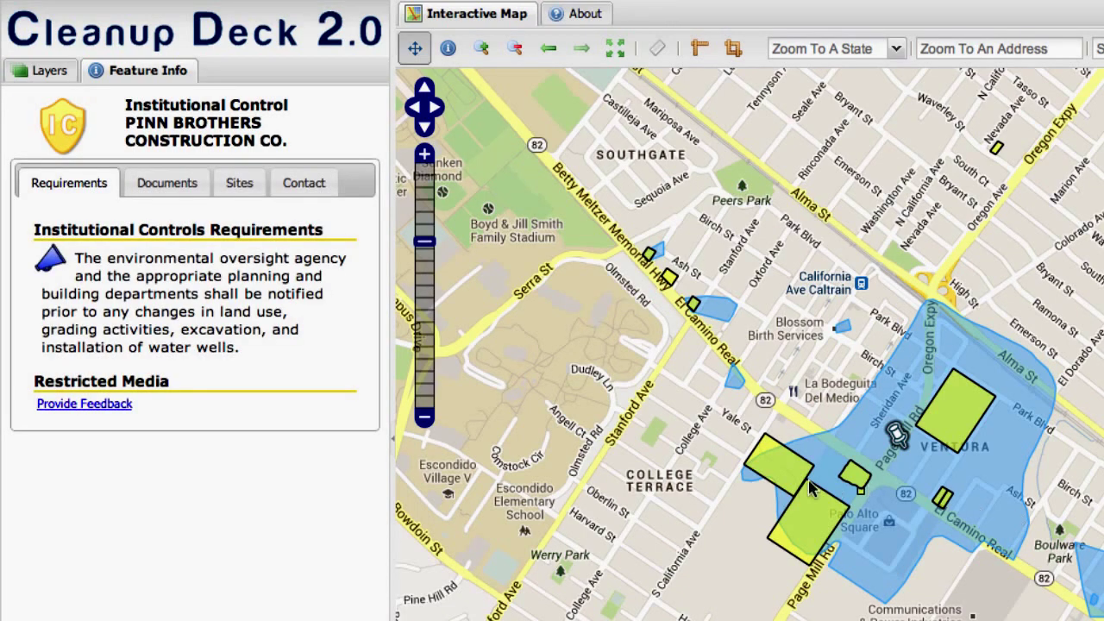
{"action": "left_click", "coordinate": [780, 537]}
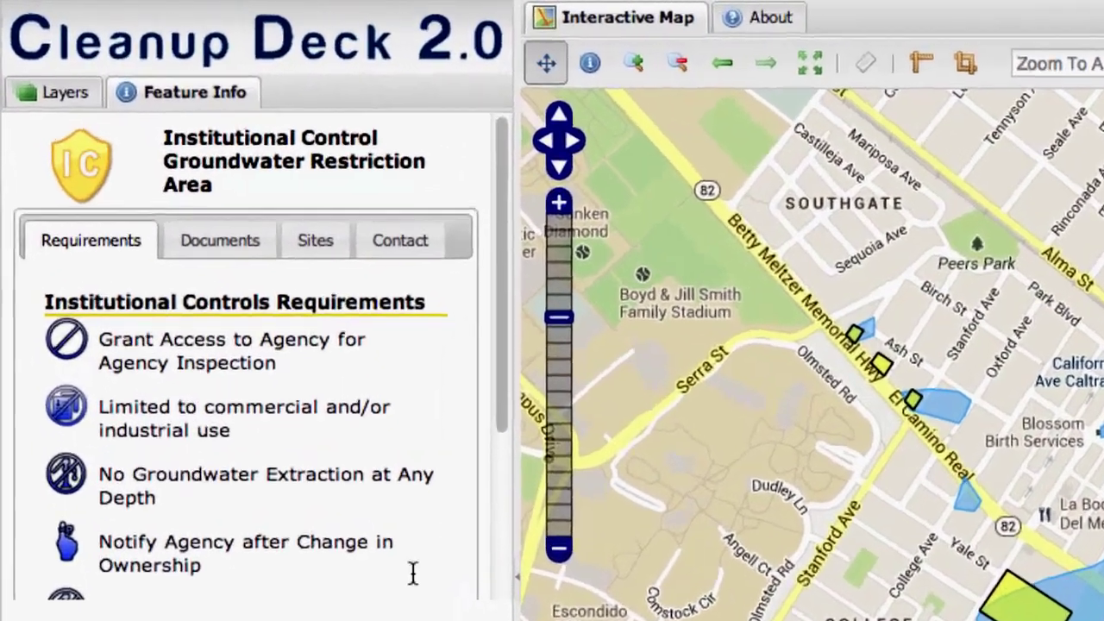
{"action": "left_click", "coordinate": [394, 293]}
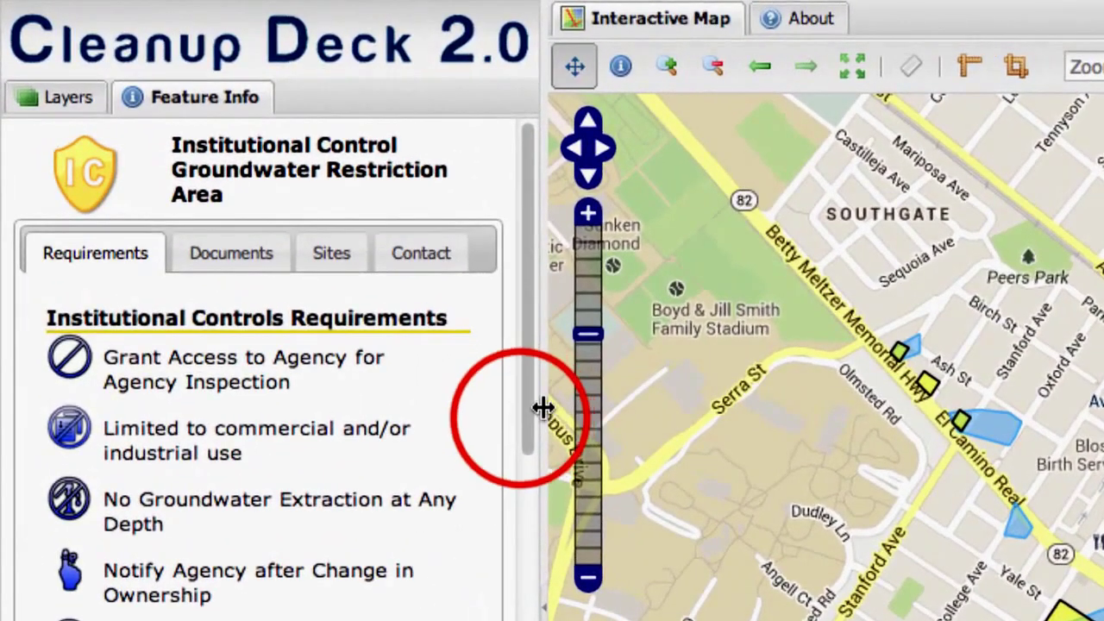
{"action": "mouse_move", "coordinate": [520, 412]}
{"action": "left_mouse_down"}
{"action": "mouse_move", "coordinate": [523, 602]}
{"action": "mouse_move", "coordinate": [535, 406]}
{"action": "left_mouse_up"}
- Review the Groundwater Restriction Area's documents, sites, contact and extraction ban, then return to Layers
{"action": "left_click", "coordinate": [241, 253]}
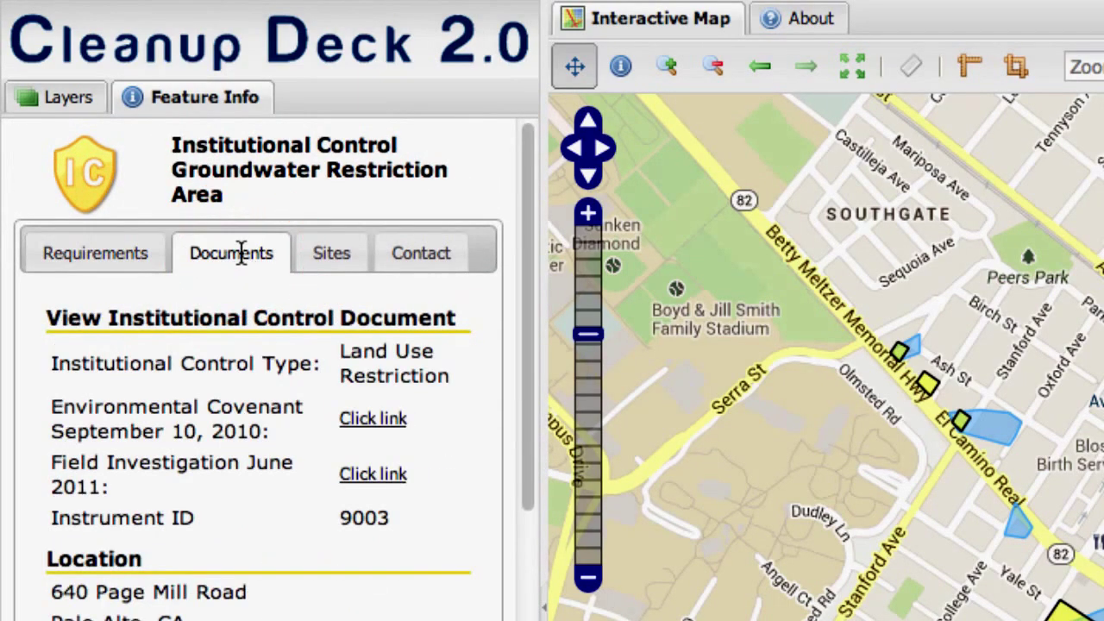
{"action": "left_click", "coordinate": [326, 255]}
{"action": "left_click", "coordinate": [402, 255]}
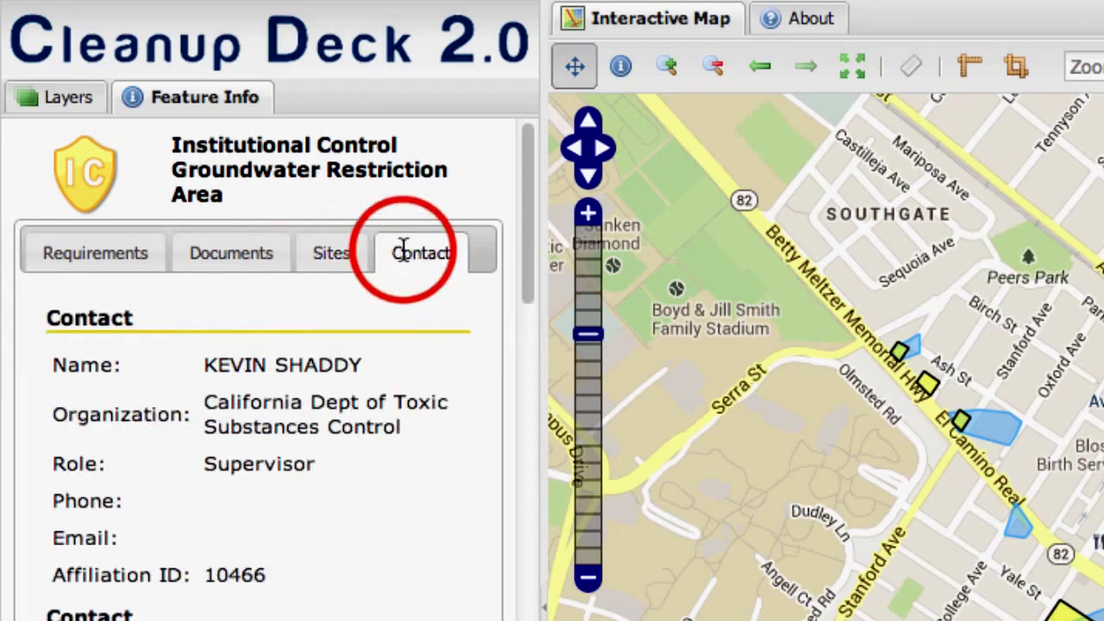
{"action": "left_click", "coordinate": [57, 261]}
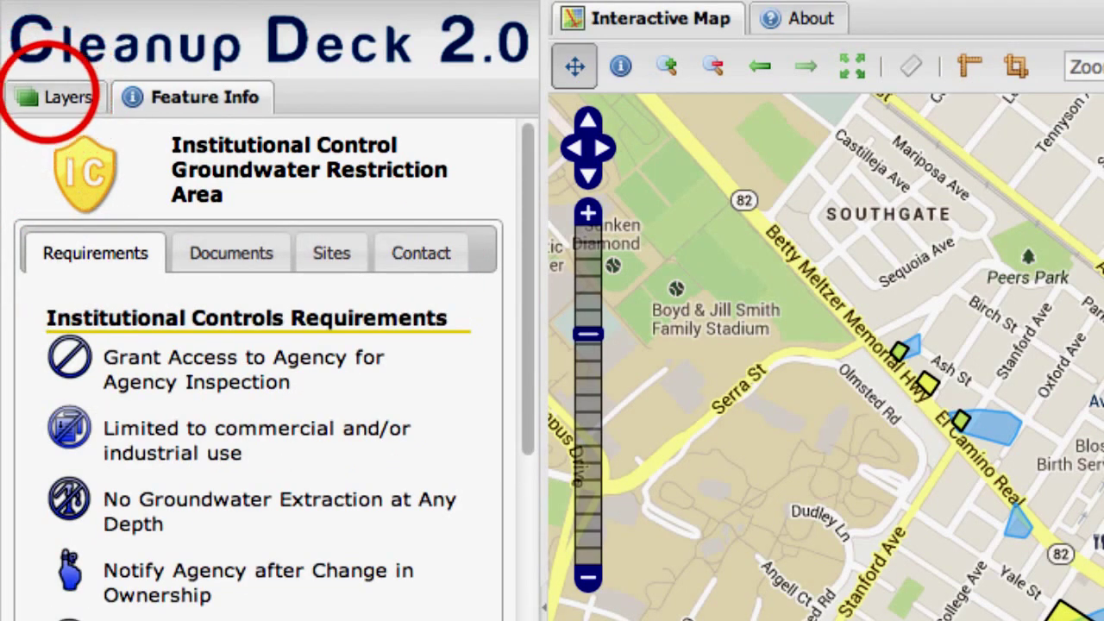
{"action": "left_click", "coordinate": [49, 95]}
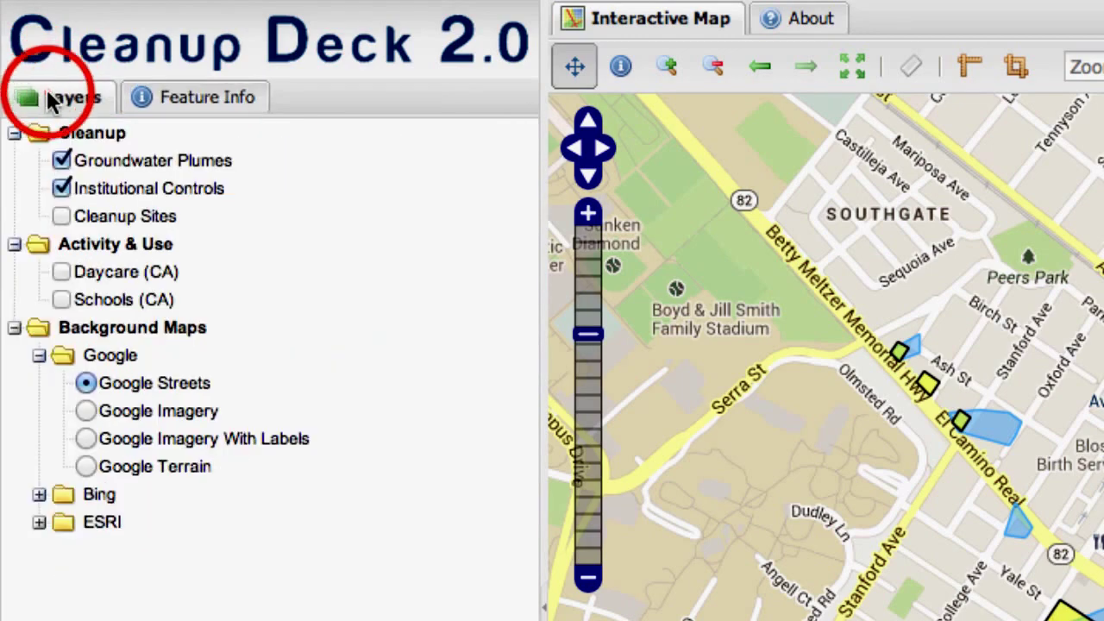
- Turn on Cleanup Sites and open GeoTracker's record for Premier Properties near La Bodeguita
{"action": "left_click", "coordinate": [68, 213]}
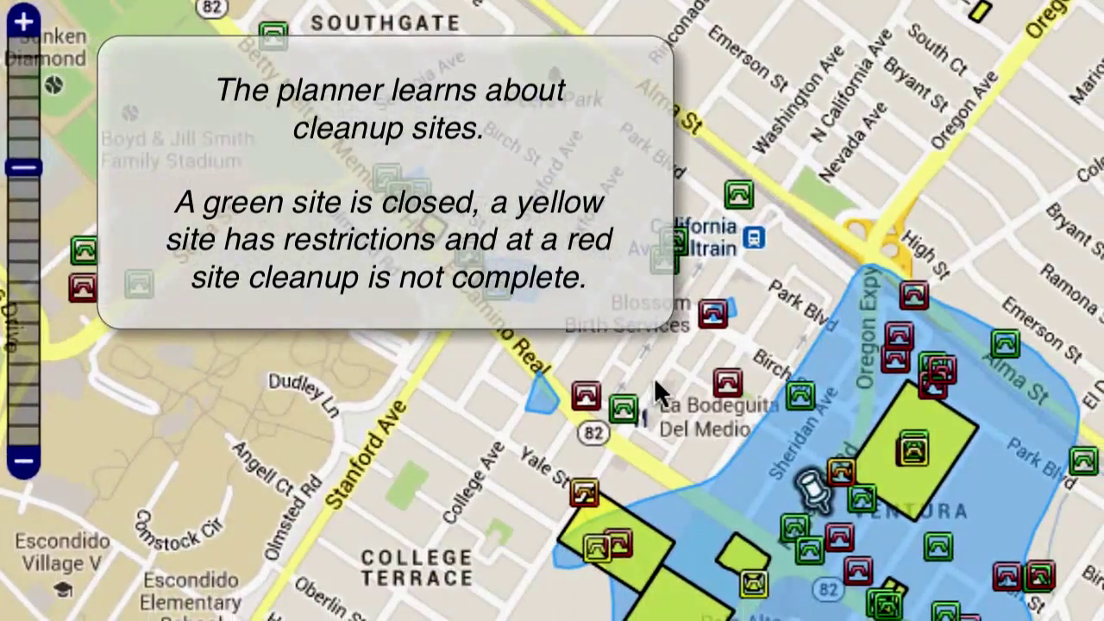
{"action": "left_click", "coordinate": [1052, 478]}
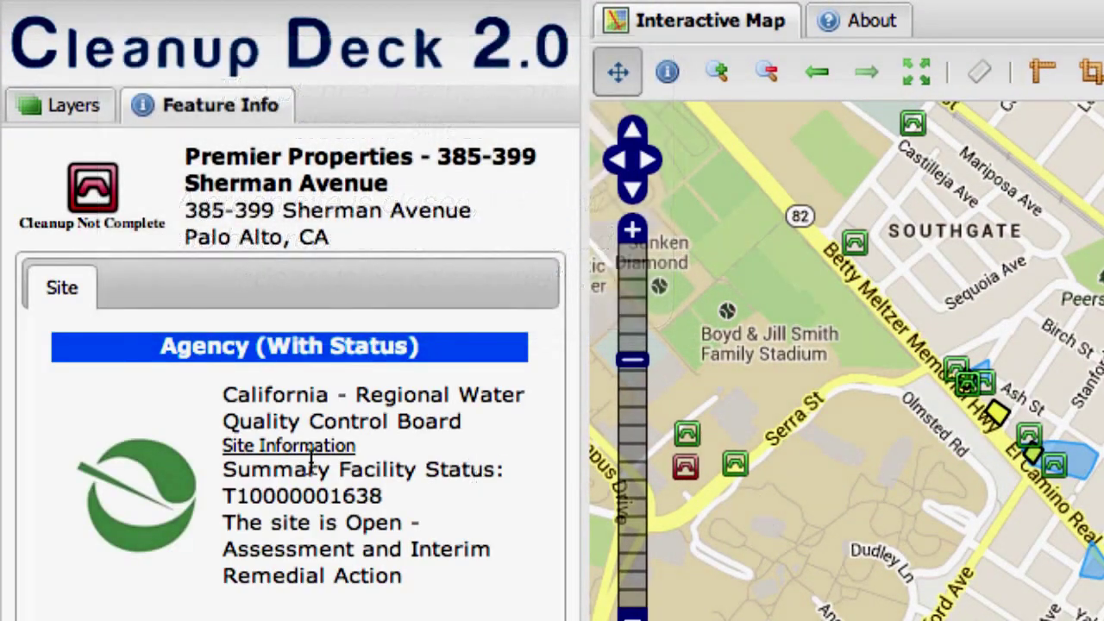
{"action": "left_click", "coordinate": [293, 447]}
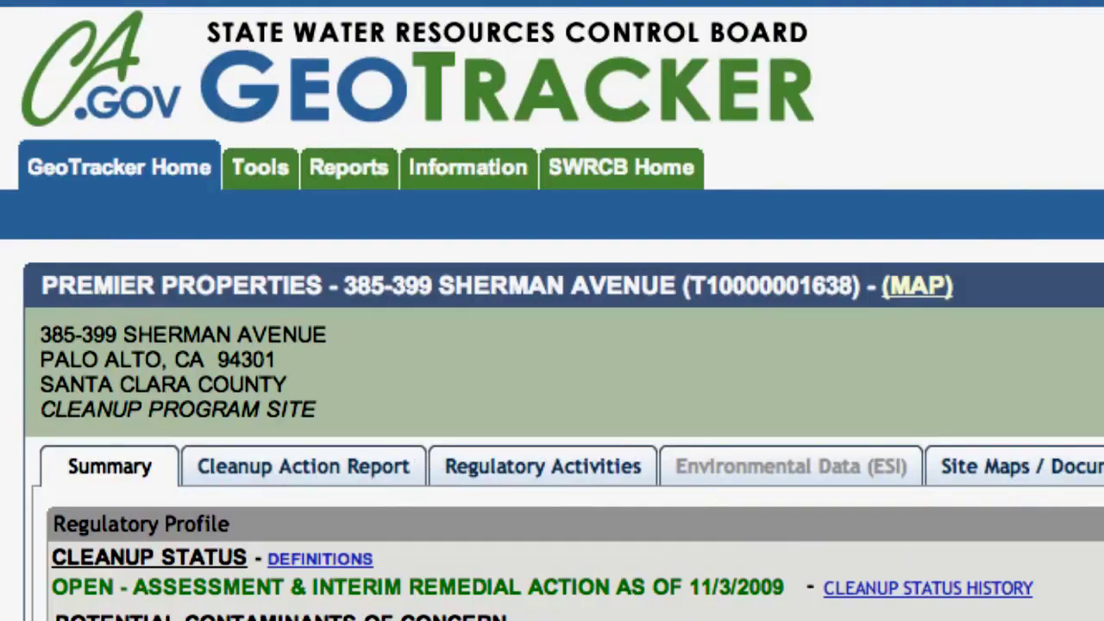